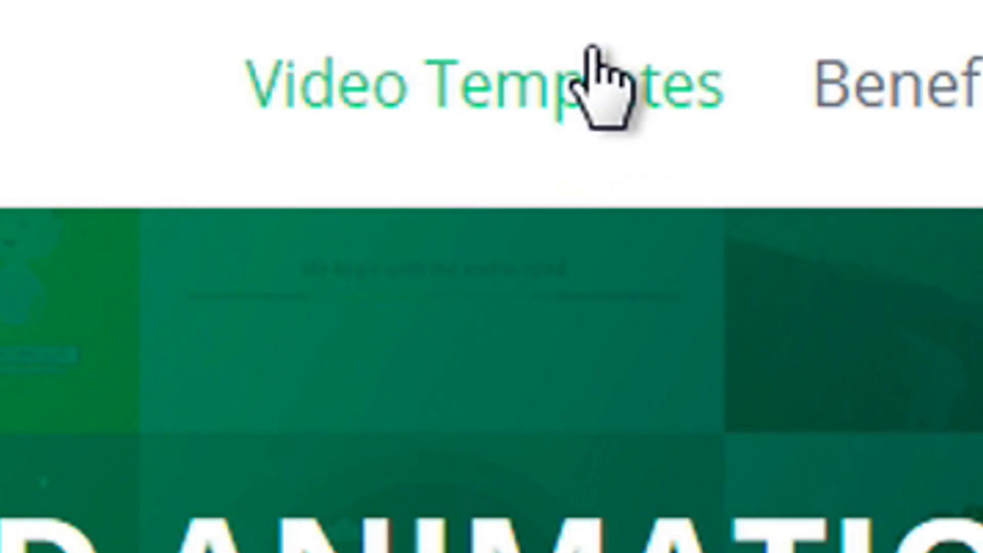
# - Open the video templates catalogue and look through the first page of designs
pyautogui.click(516, 55)
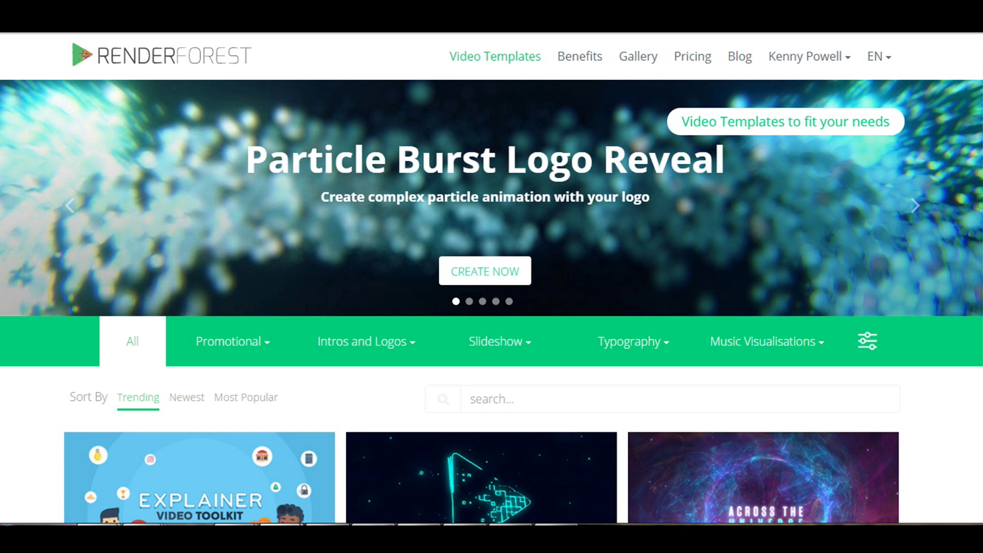
pyautogui.scroll(-10, 491, 280)
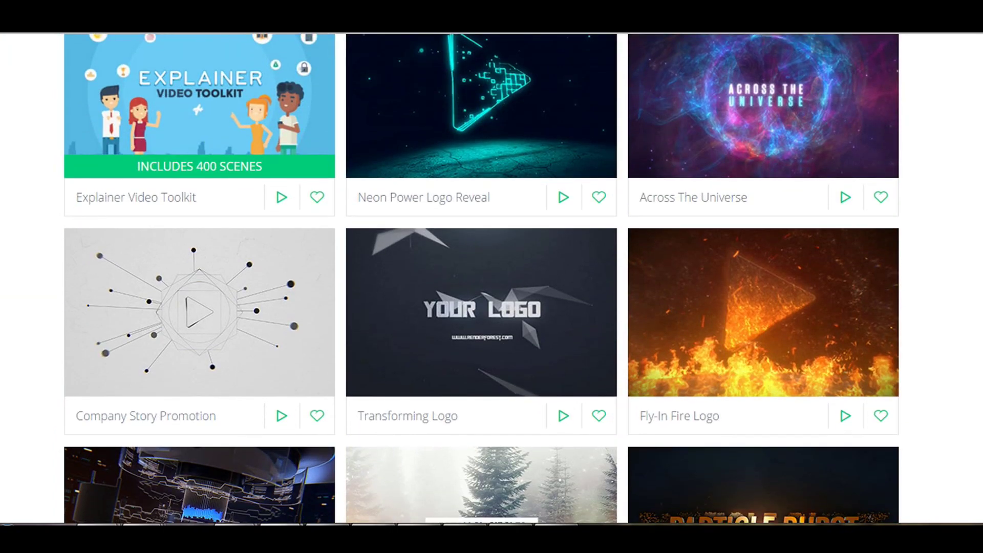
pyautogui.scroll(-5, 491, 280)
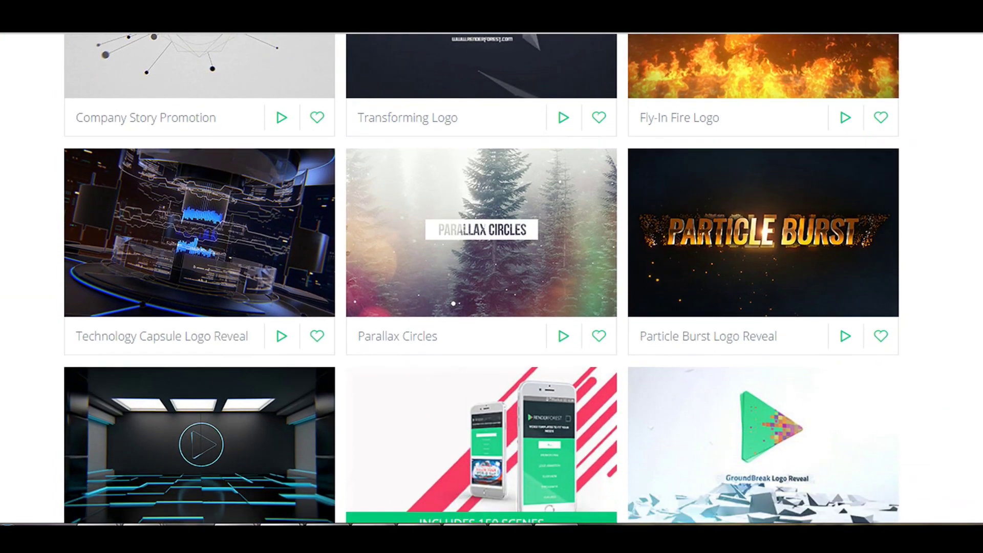
pyautogui.scroll(-17, 491, 279)
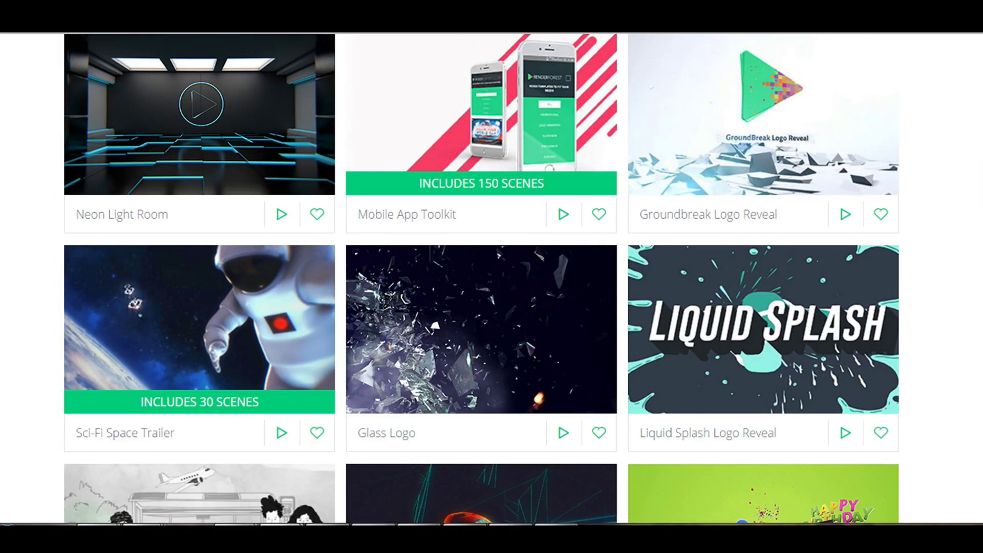
pyautogui.scroll(-20, 492, 280)
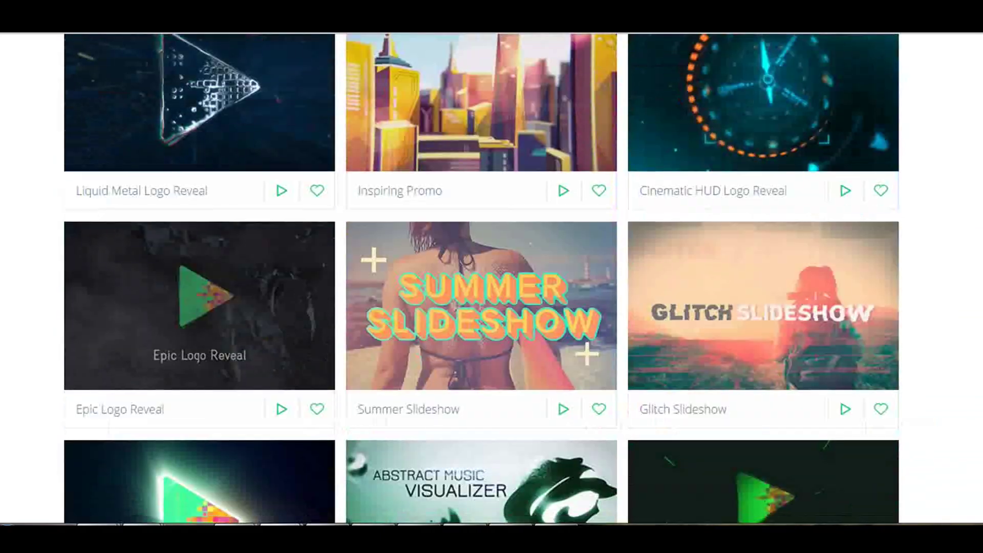
pyautogui.scroll(-4, 798, 395)
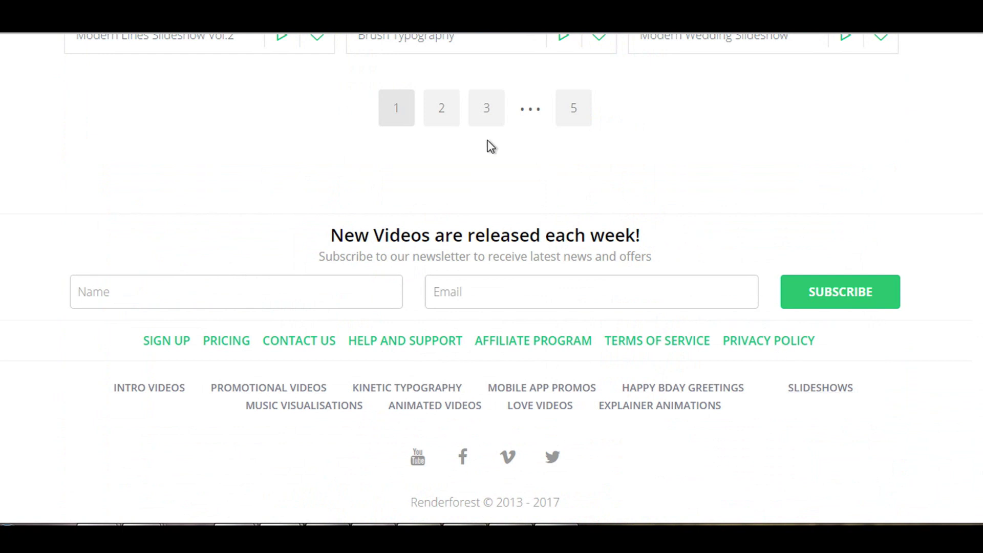
# - Go to page 2 of the template catalogue and look through its slideshow, logo and holiday designs
pyautogui.click(442, 112)
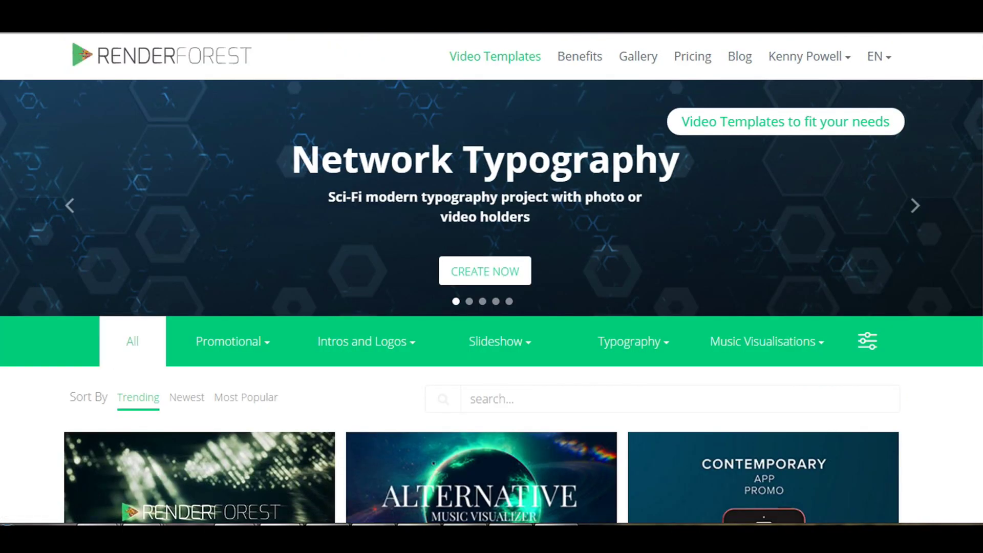
pyautogui.scroll(-10, 491, 280)
pyautogui.scroll(-6, 481, 279)
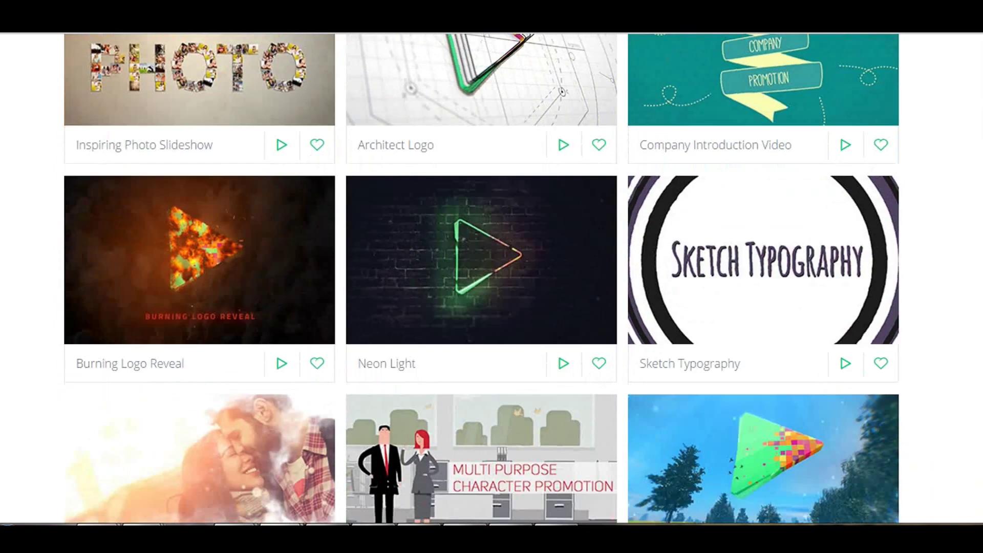
pyautogui.scroll(-4, 482, 279)
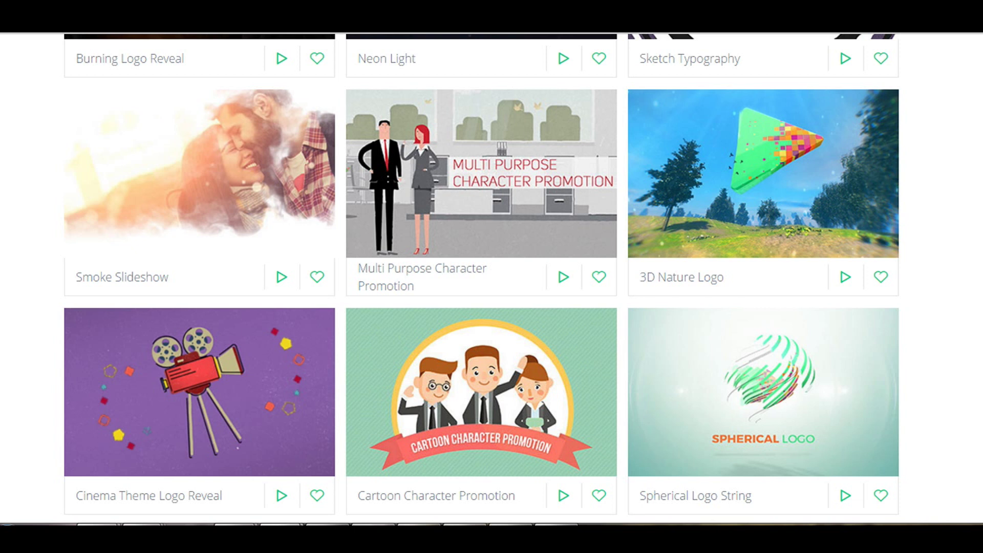
pyautogui.scroll(-10, 481, 280)
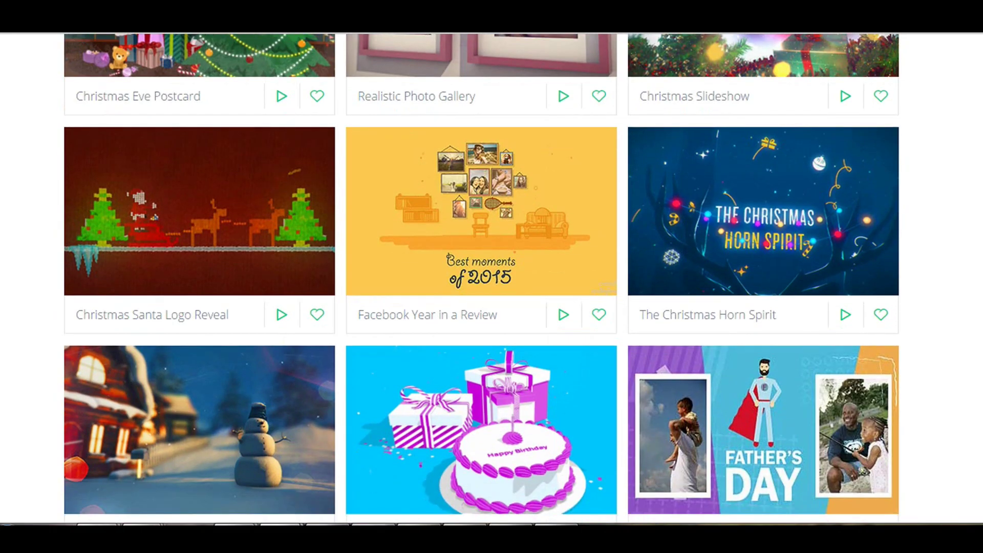
pyautogui.scroll(-2, 481, 279)
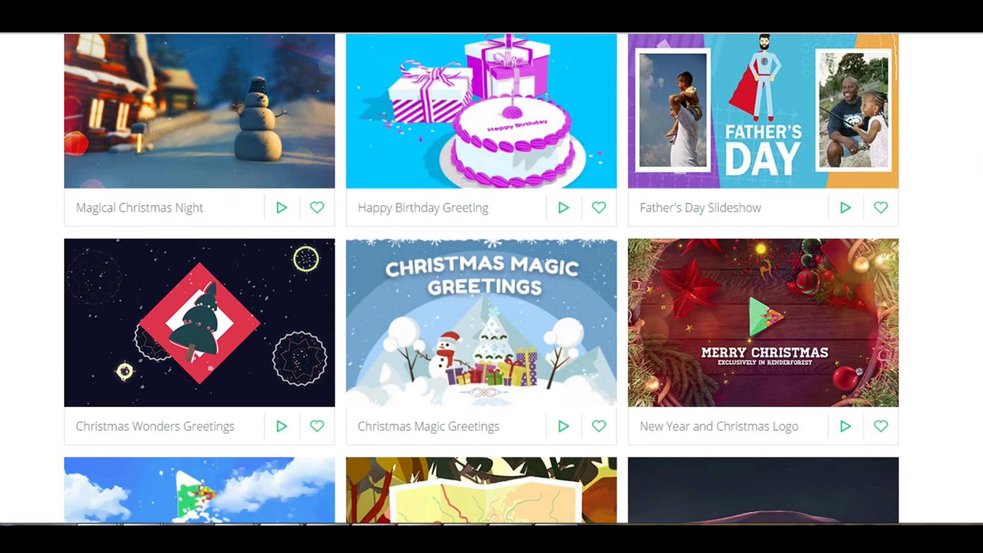
pyautogui.scroll(10, 481, 279)
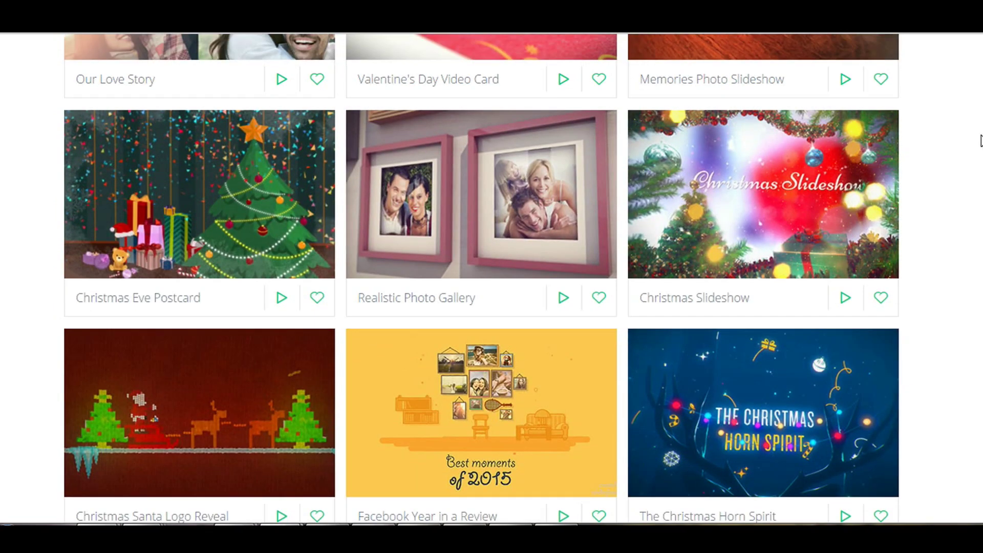
pyautogui.scroll(-10, 979, 133)
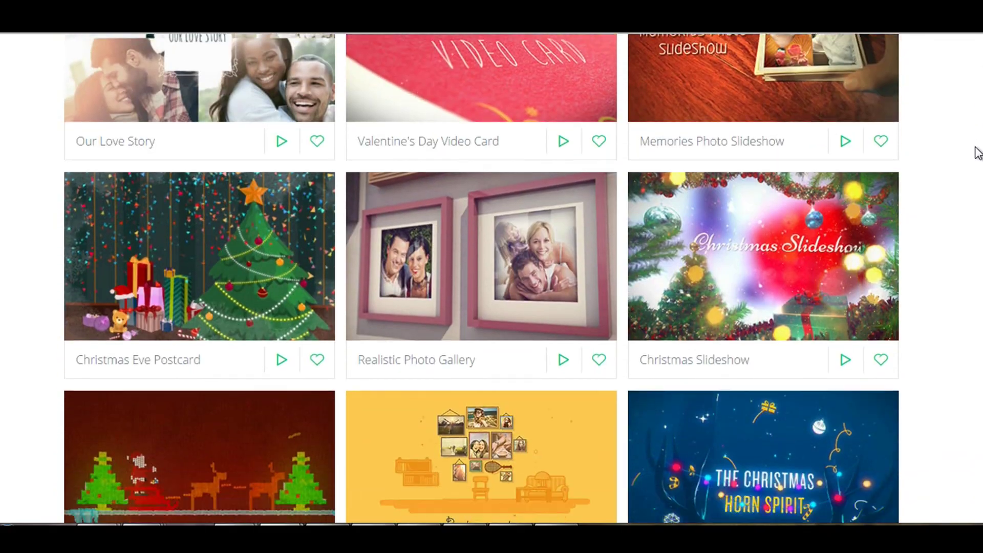
# - Open the Flat Geometric Logo Reveal template and start creating a project from it
pyautogui.scroll(-8, 979, 229)
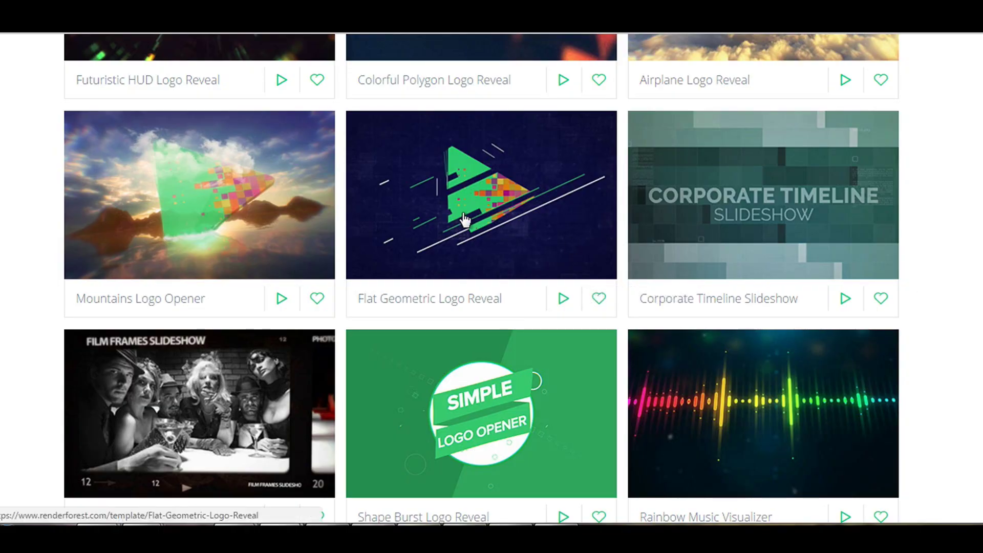
pyautogui.click(528, 204)
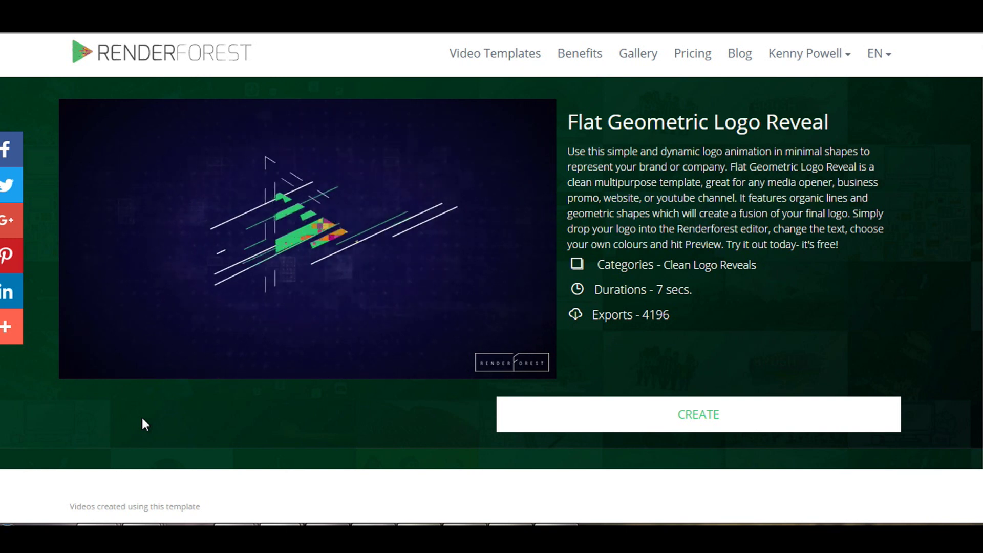
pyautogui.click(702, 406)
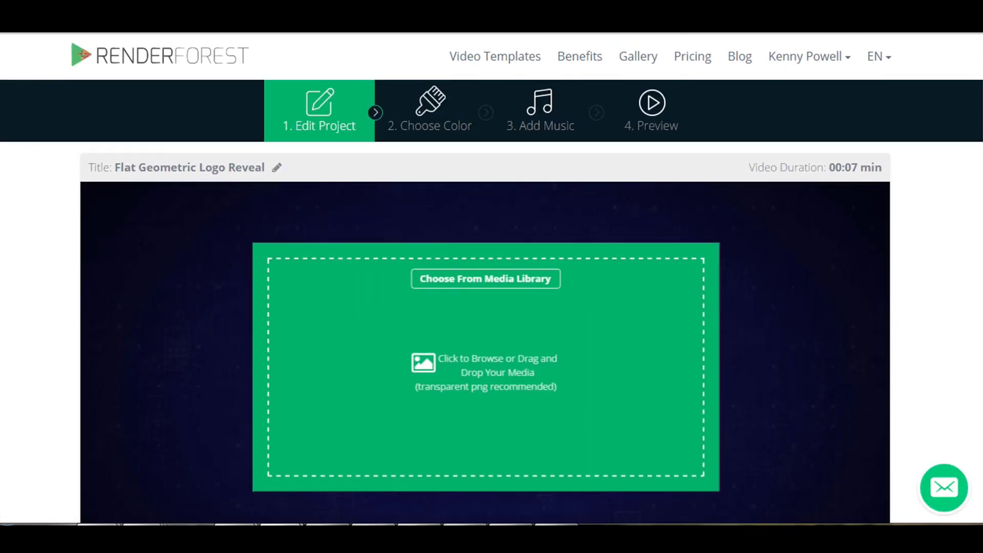
# - Upload Midnight.png to the media library and insert it as the project's logo image
pyautogui.scroll(-3, 486, 276)
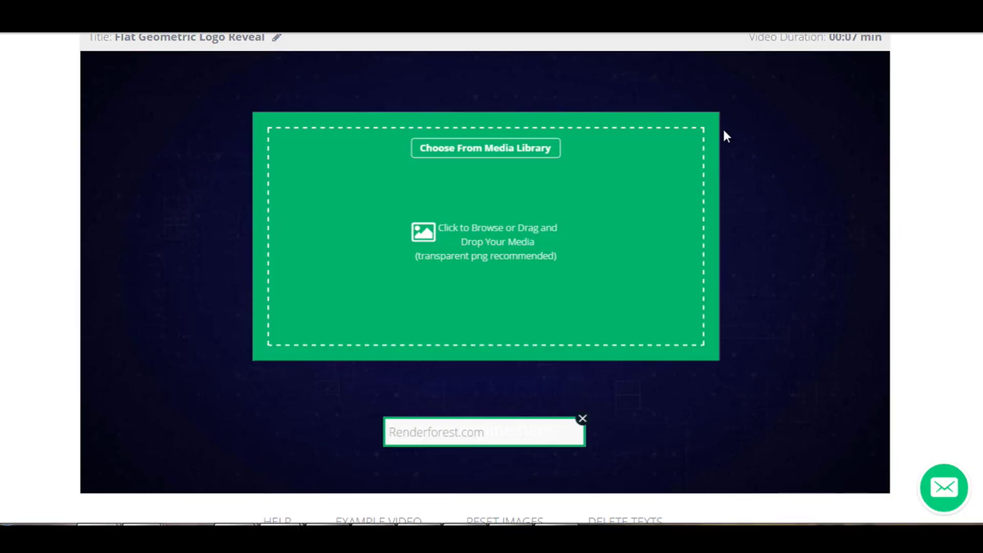
pyautogui.click(462, 154)
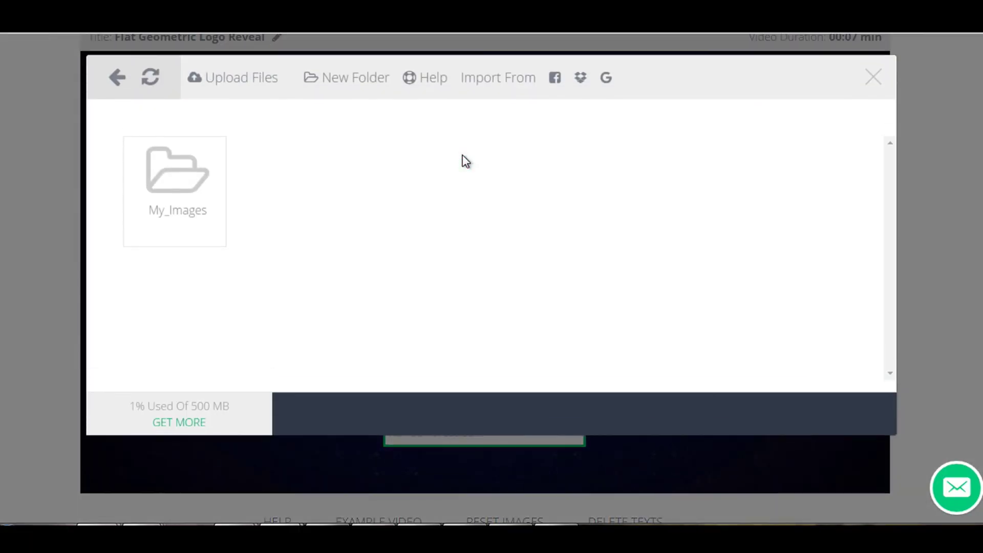
pyautogui.click(236, 80)
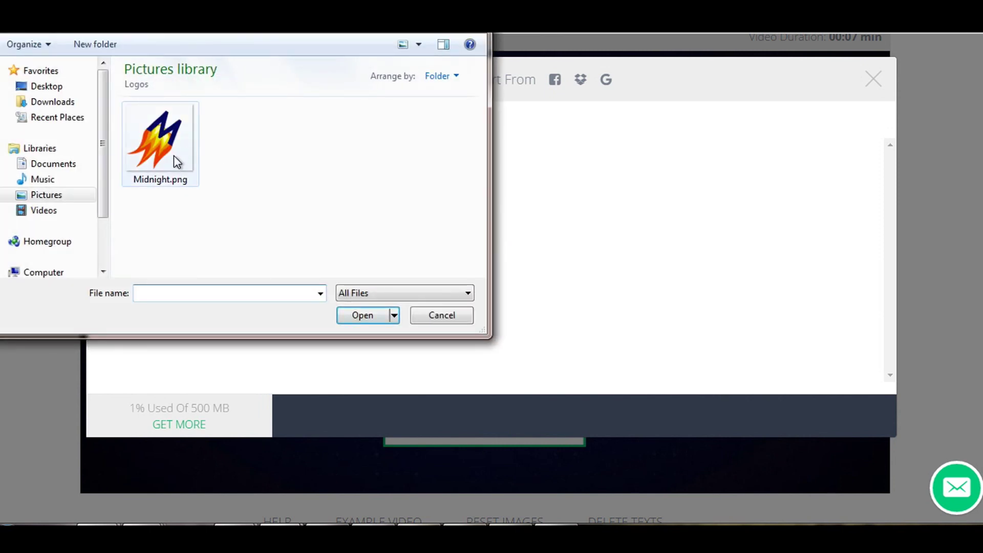
pyautogui.doubleClick(165, 150)
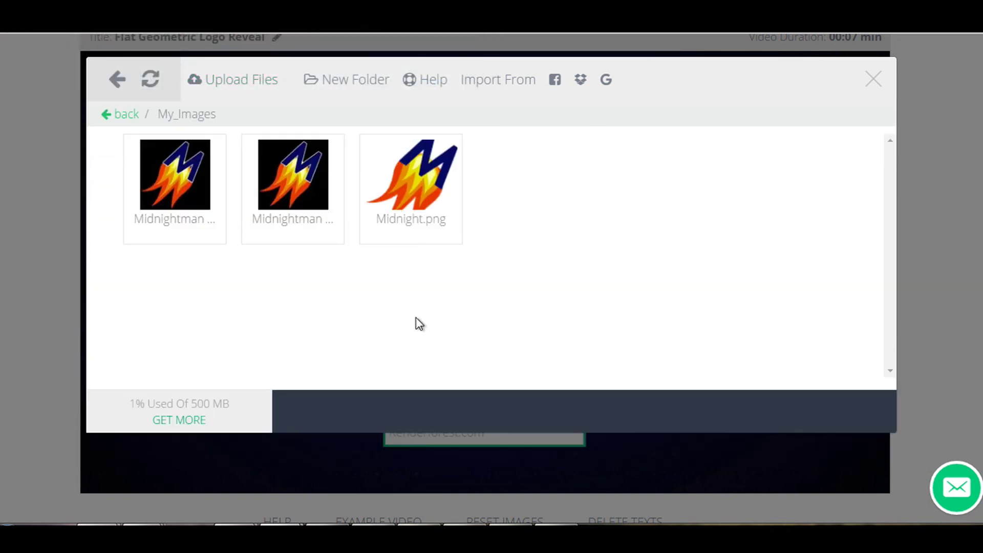
pyautogui.click(415, 196)
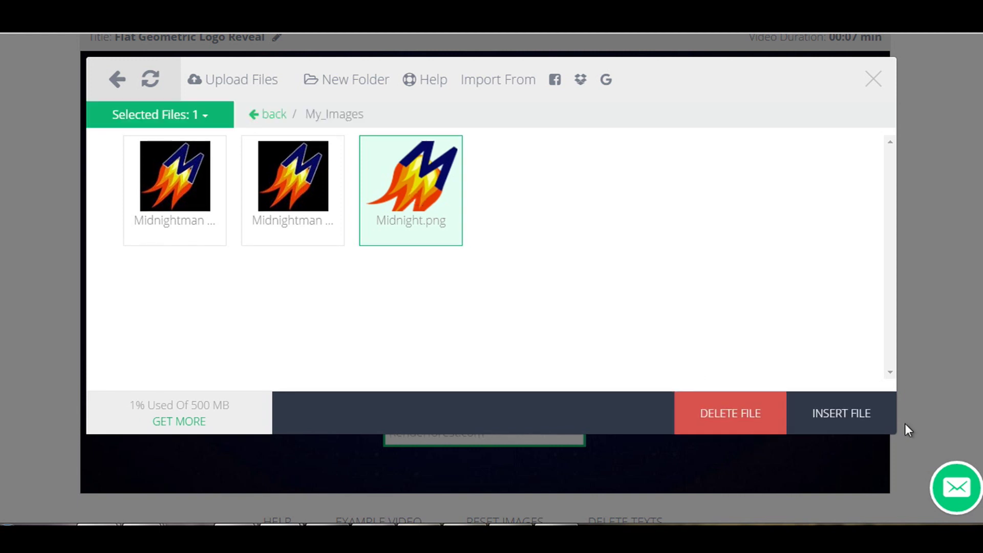
pyautogui.click(821, 409)
pyautogui.click(820, 504)
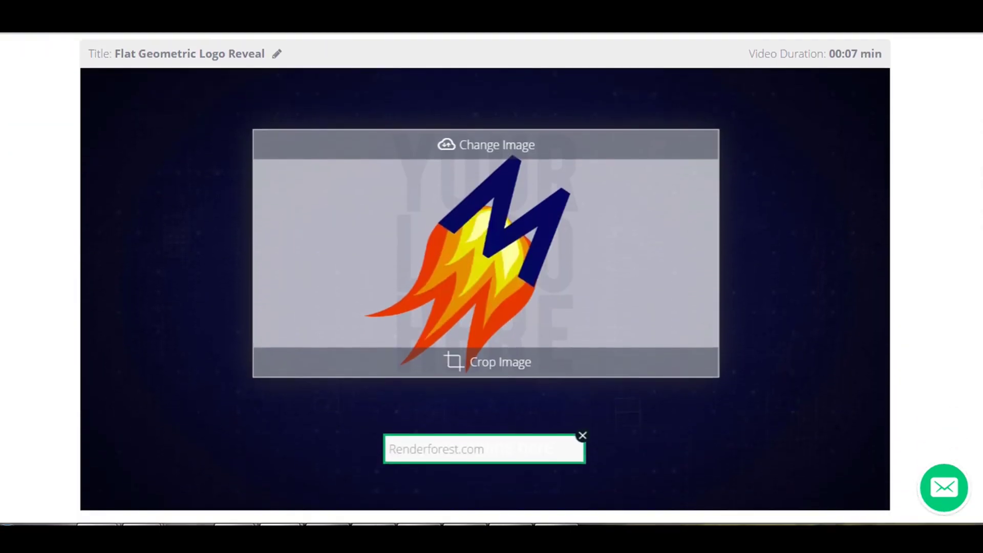
# - Replace the placeholder text below the logo with youtube.com/midnightman
pyautogui.tripleClick(462, 432)
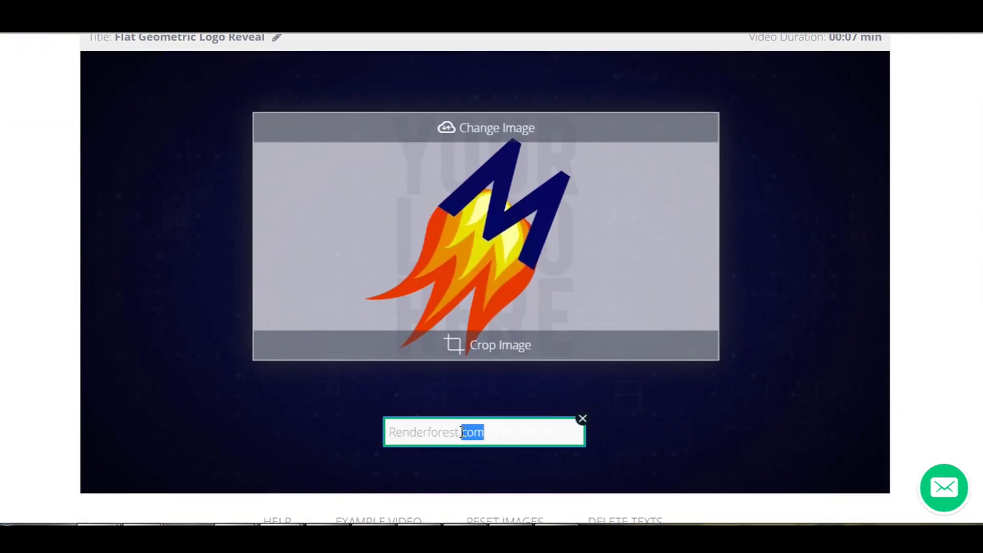
pyautogui.press('BackSpace')
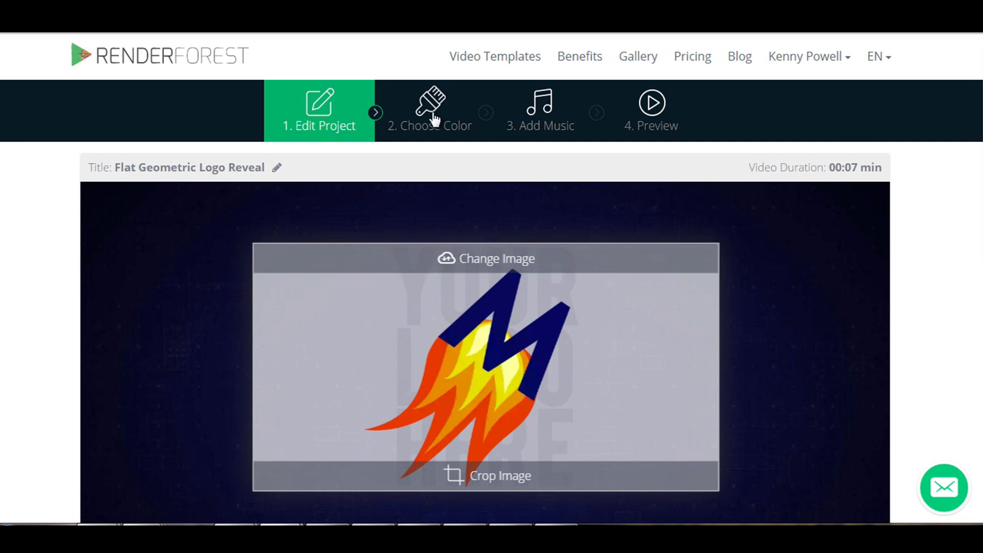
# - Review the project's color palettes, and look through the tracks offered in the music library
pyautogui.click(435, 119)
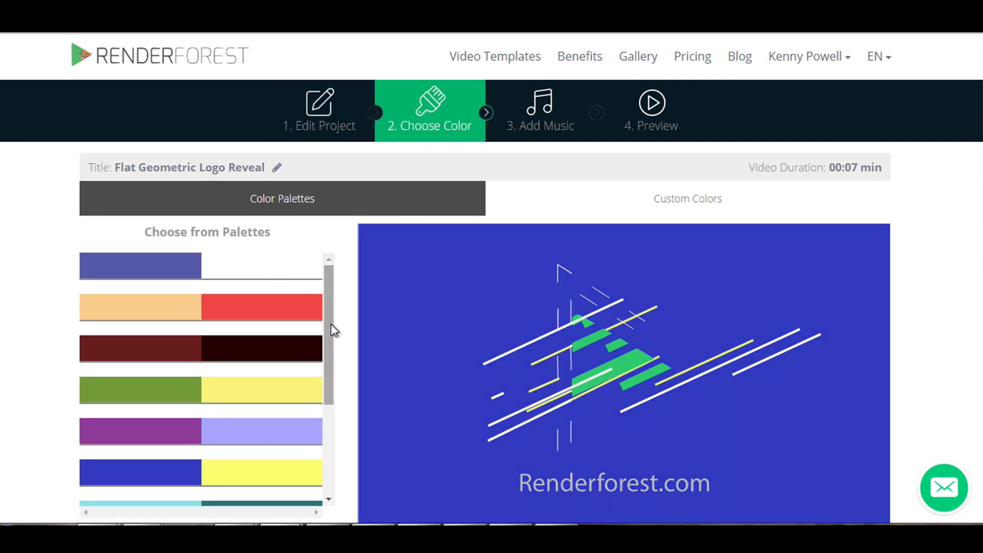
pyautogui.click(529, 127)
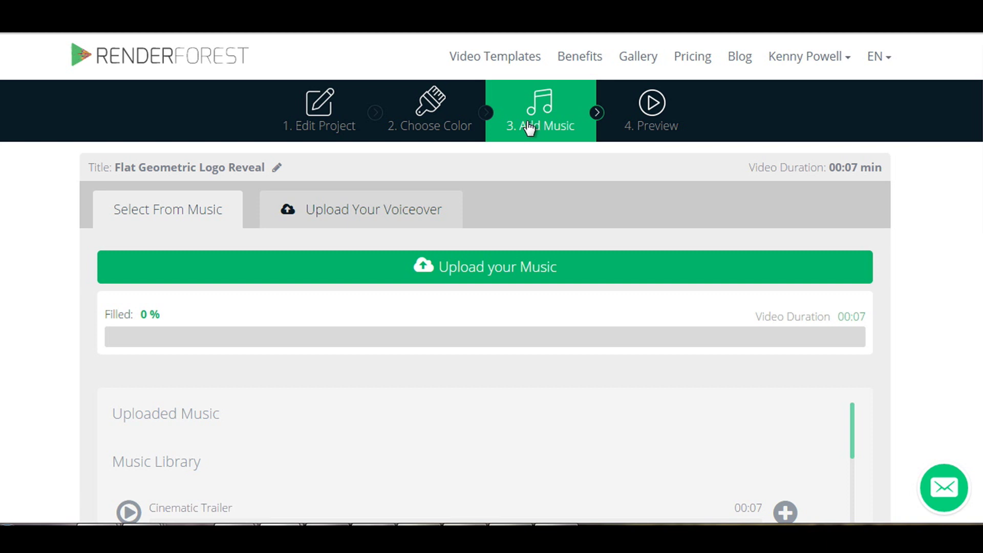
pyautogui.middleClick(529, 128)
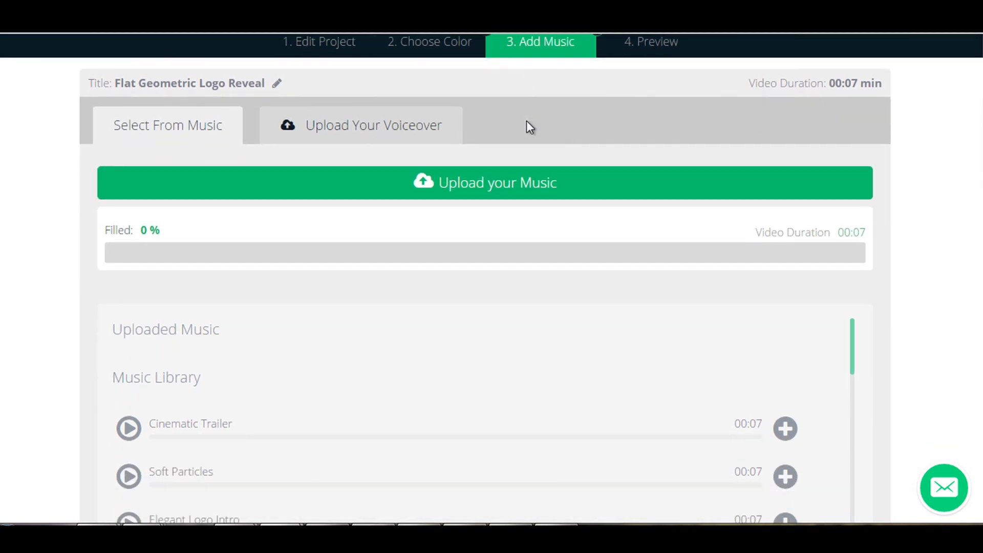
pyautogui.middleClick(464, 330)
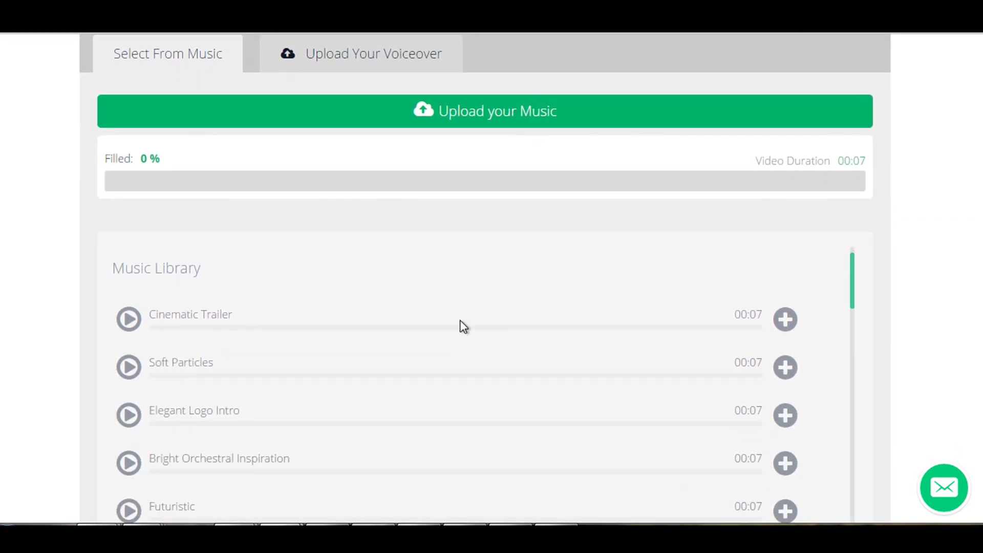
pyautogui.scroll(4, 634, 332)
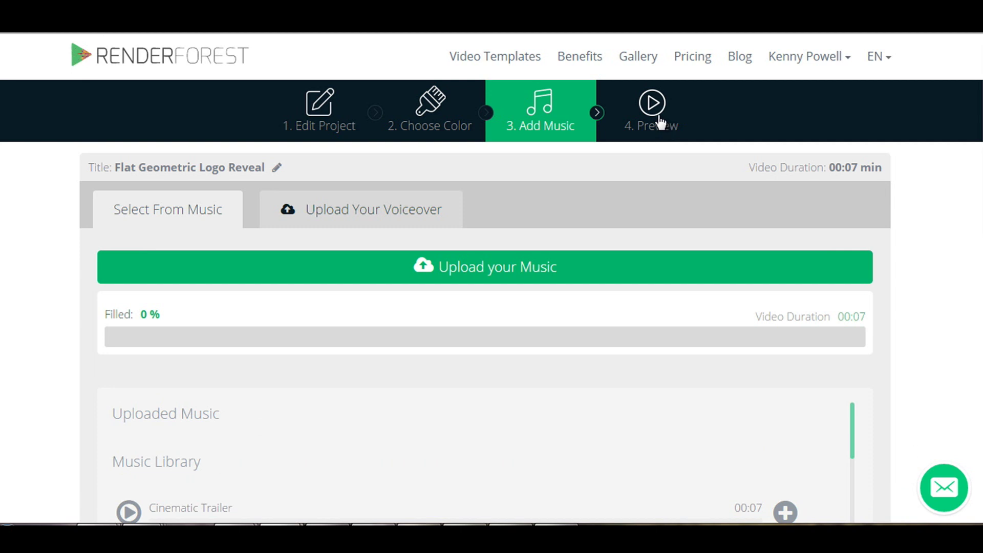
# - Generate the free preview of the logo reveal project and play the rendered video
pyautogui.click(660, 123)
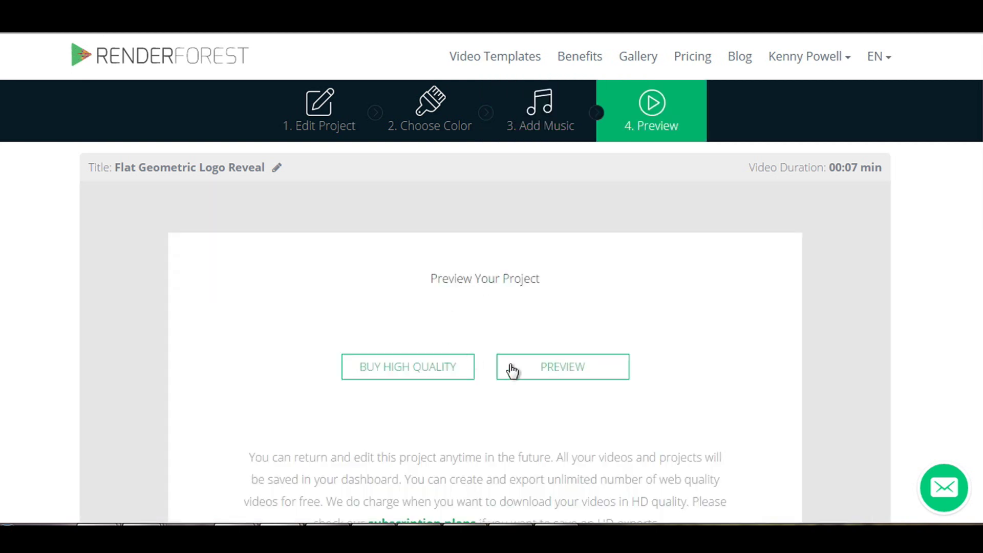
pyautogui.click(582, 374)
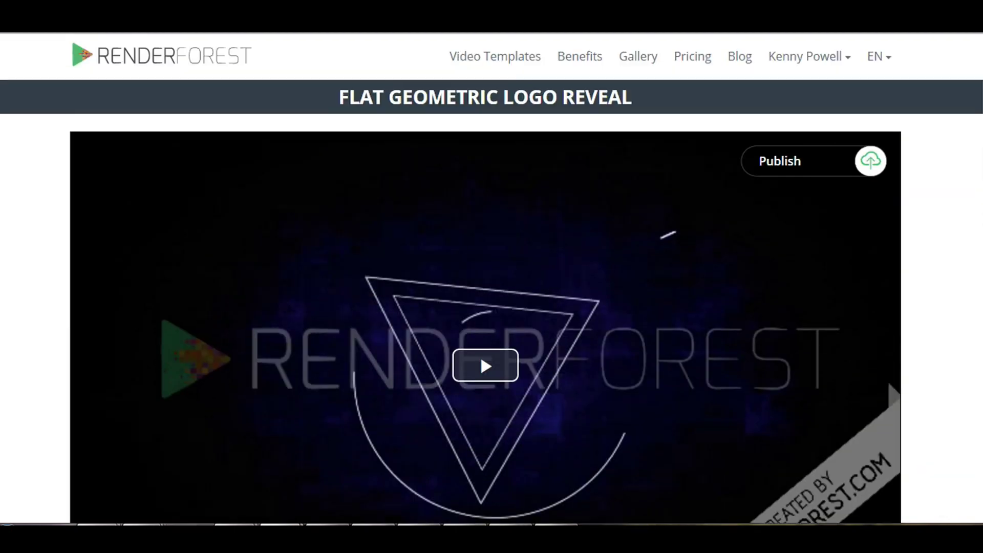
pyautogui.scroll(-1, 480, 327)
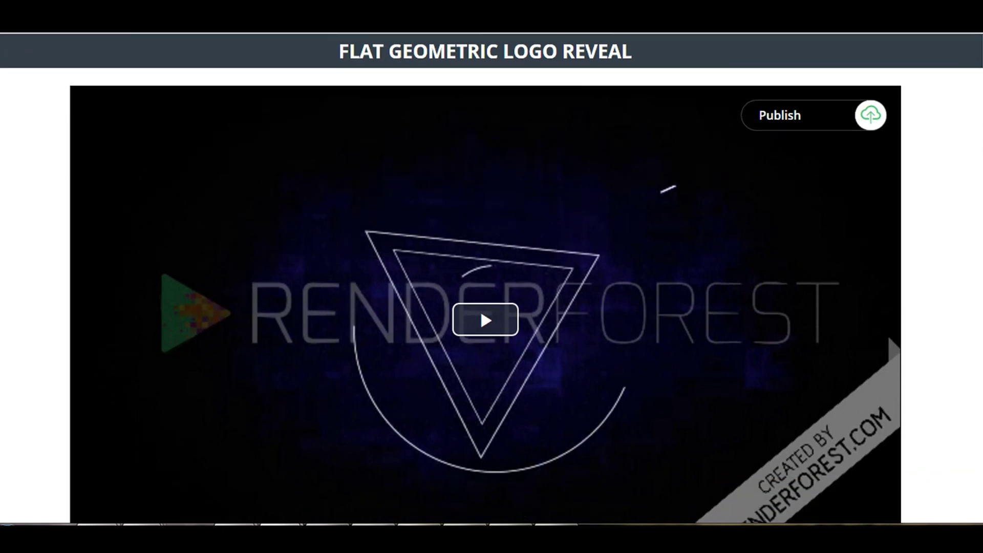
pyautogui.scroll(-1, 485, 307)
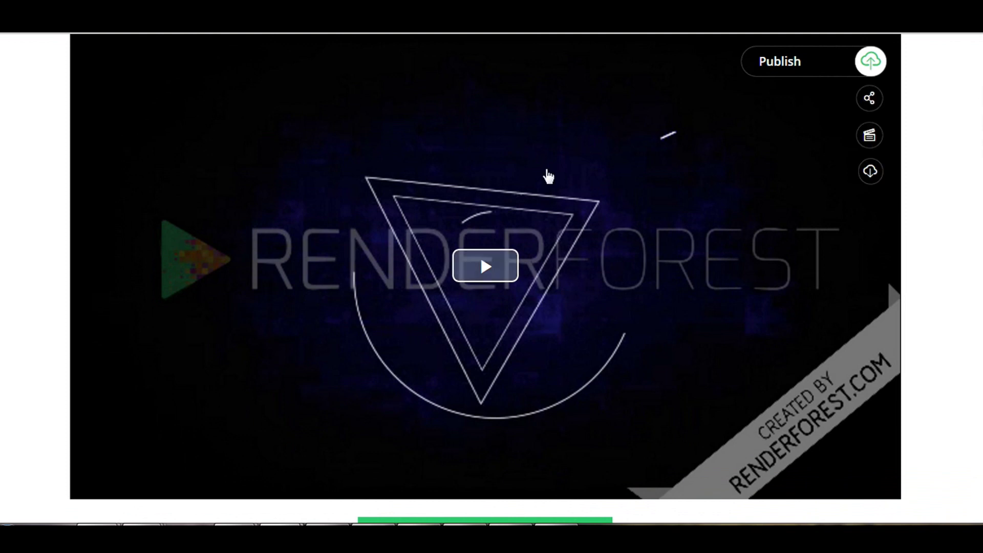
pyautogui.click(501, 269)
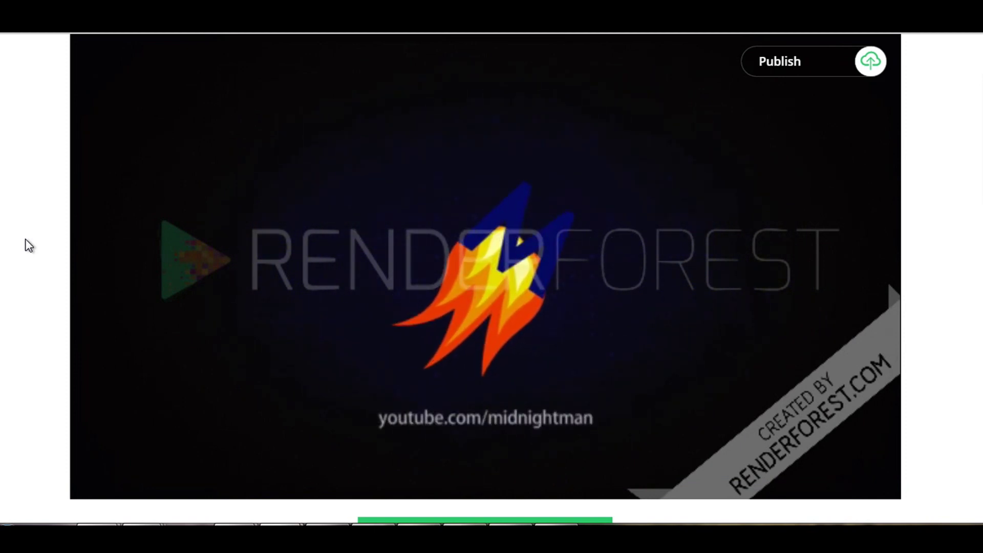
pyautogui.moveTo(870, 62)
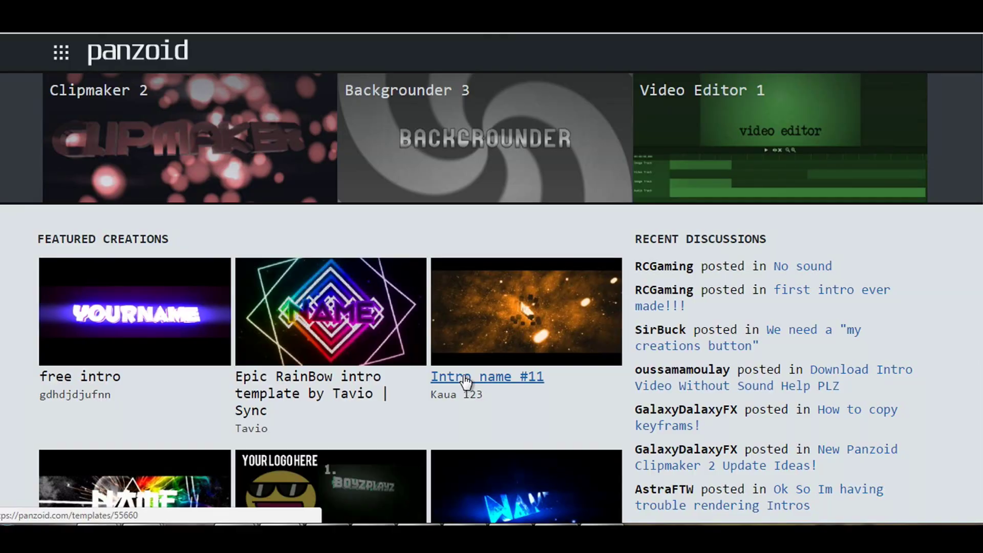
# - Look through Panzoid's featured creations and the full community creations gallery for intro templates
pyautogui.scroll(-1, 466, 381)
pyautogui.scroll(-8, 466, 382)
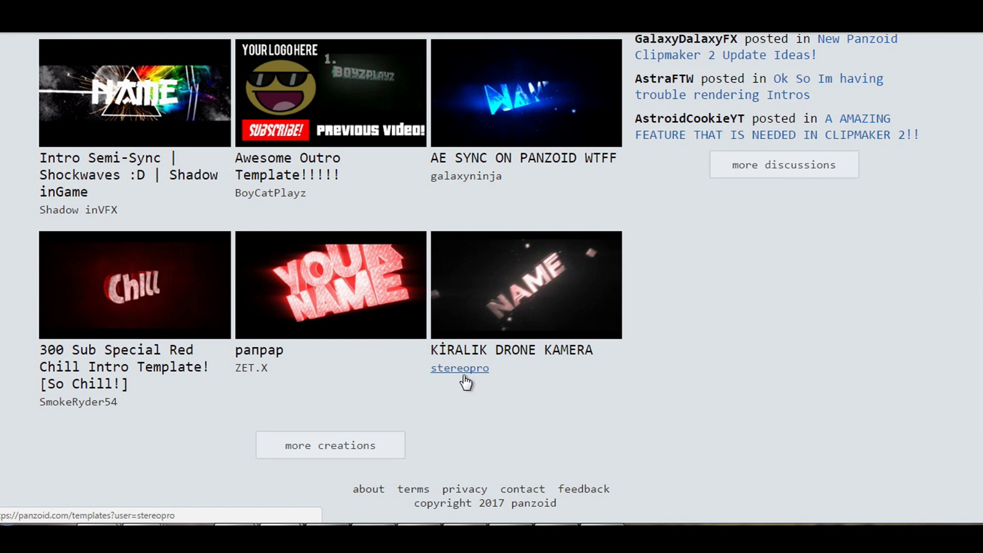
pyautogui.click(355, 446)
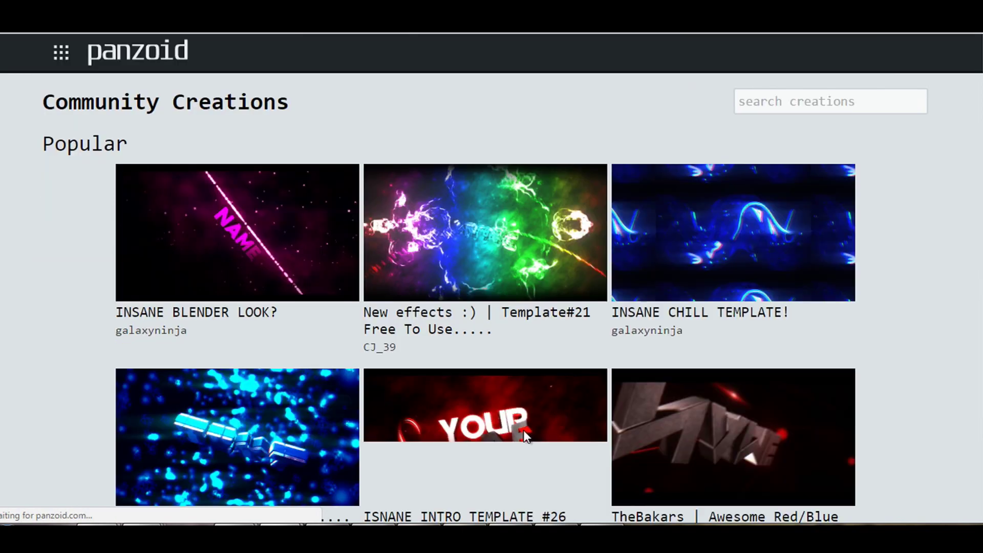
pyautogui.scroll(-10, 526, 438)
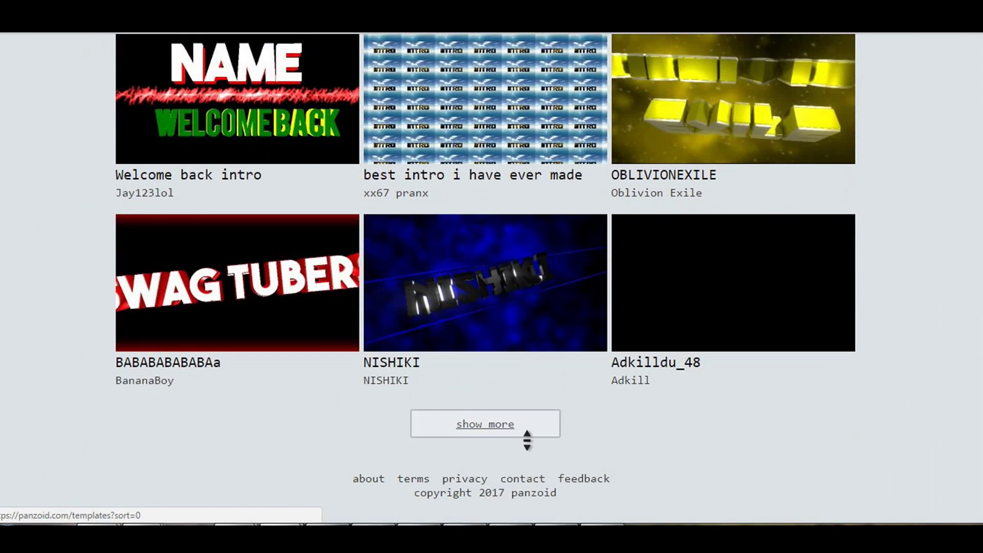
pyautogui.click(501, 417)
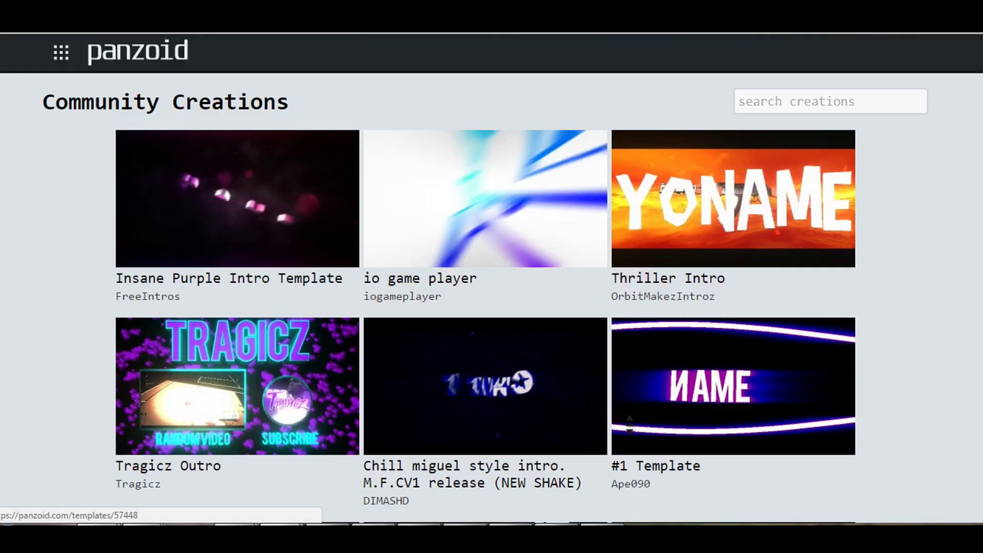
pyautogui.scroll(-5, 260, 210)
pyautogui.scroll(3, 260, 210)
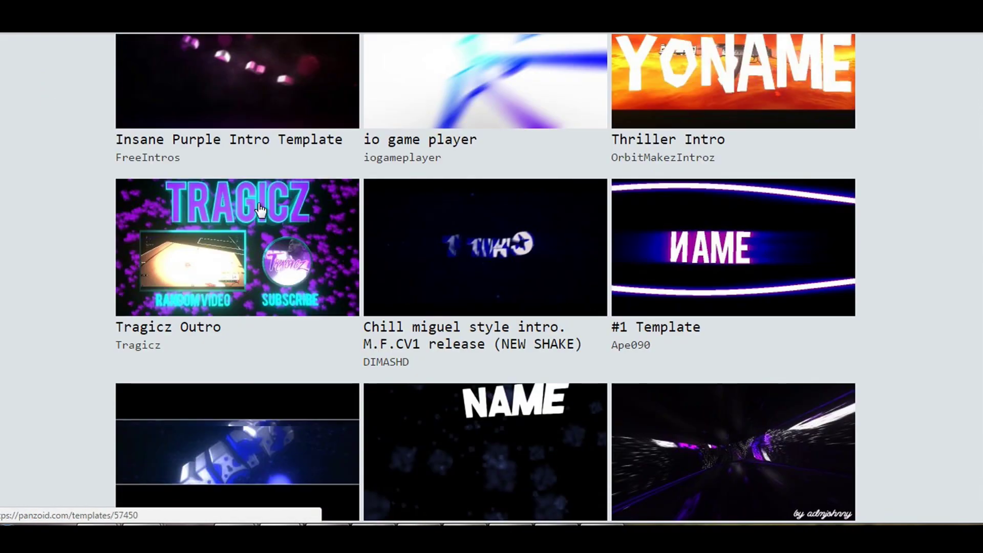
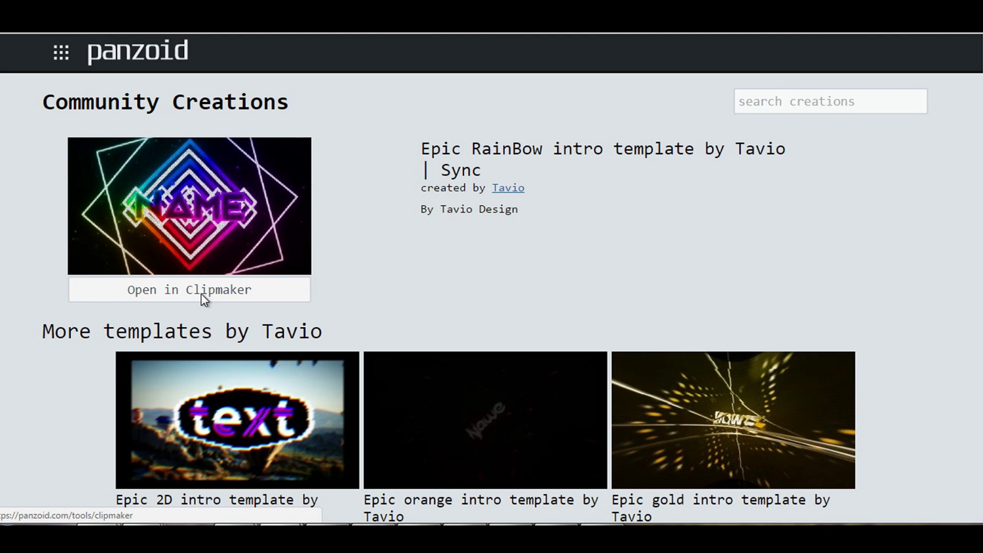
# - Open the Epic RainBow intro template by Tavio in Clipmaker and display its list of scene objects
pyautogui.moveTo(512, 256); pyautogui.dragTo(485, 297)
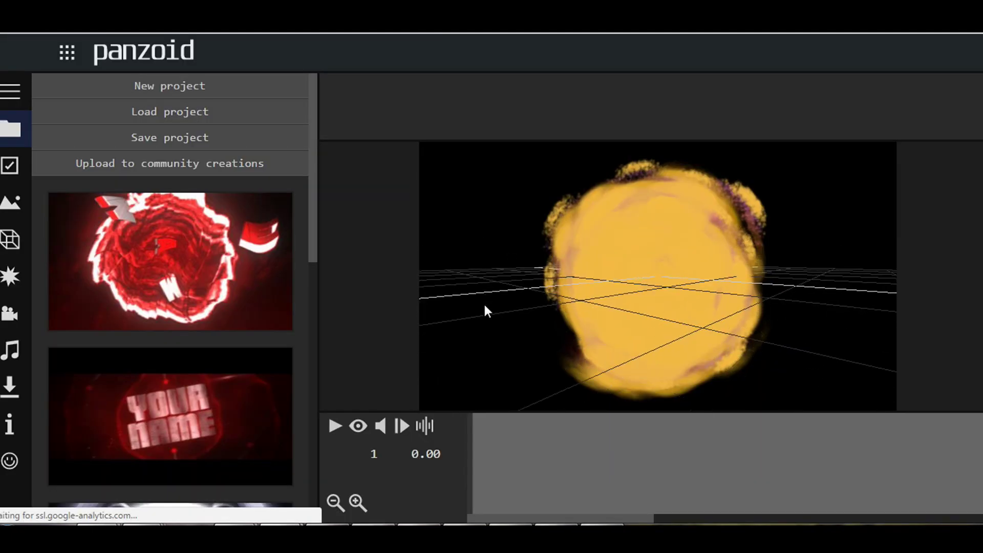
pyautogui.moveTo(521, 349); pyautogui.dragTo(380, 251)
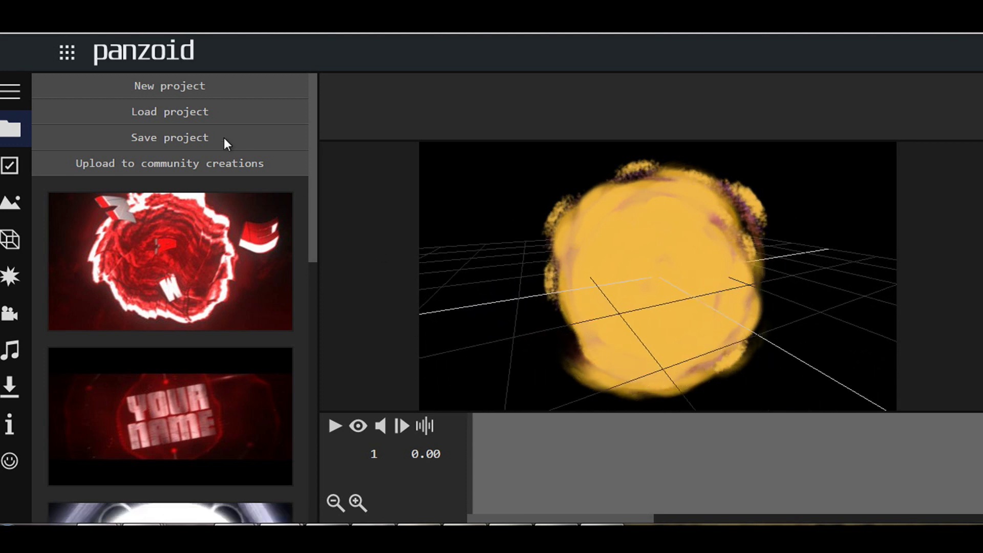
pyautogui.click(11, 92)
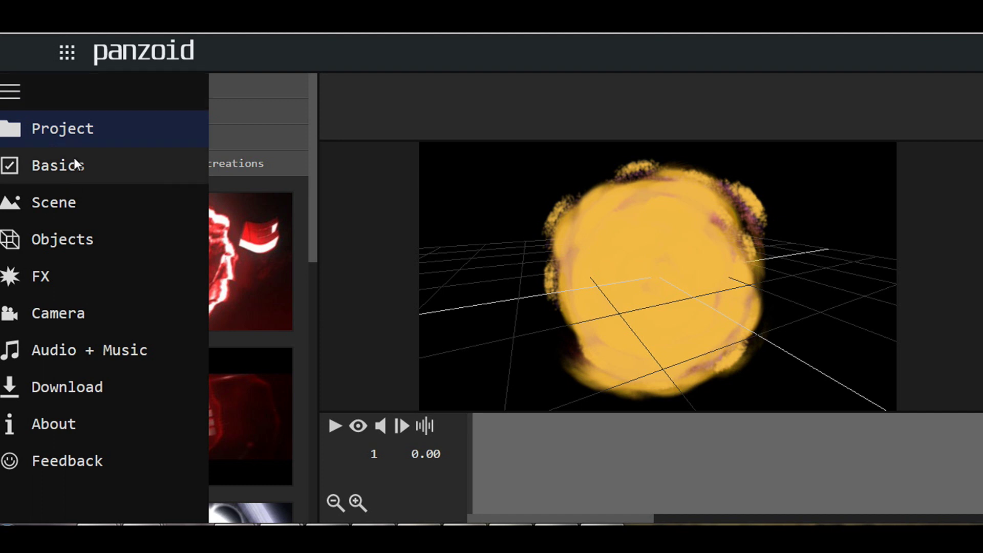
pyautogui.click(70, 237)
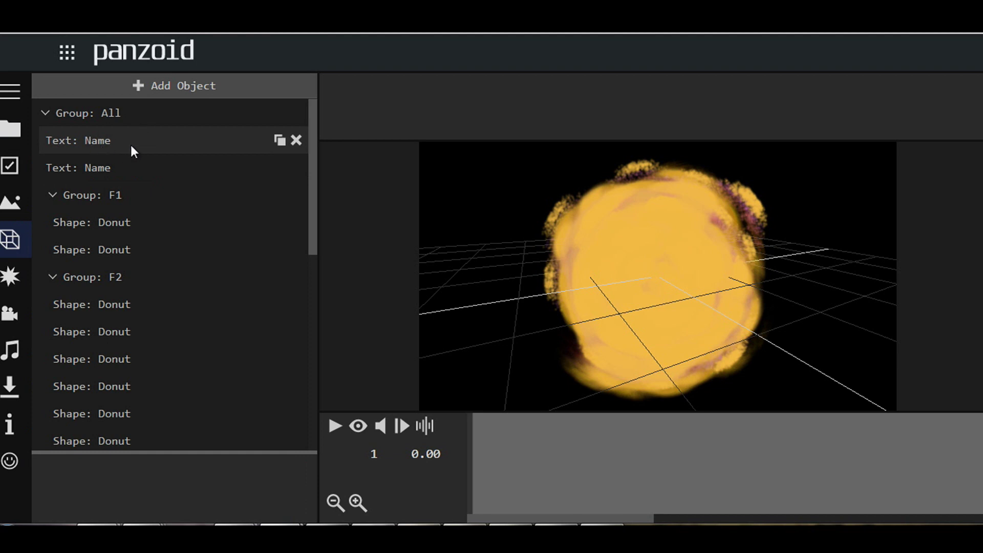
# - Try to change the first 3D text object in Group: All to MIDNIGHTMAN
pyautogui.click(100, 141)
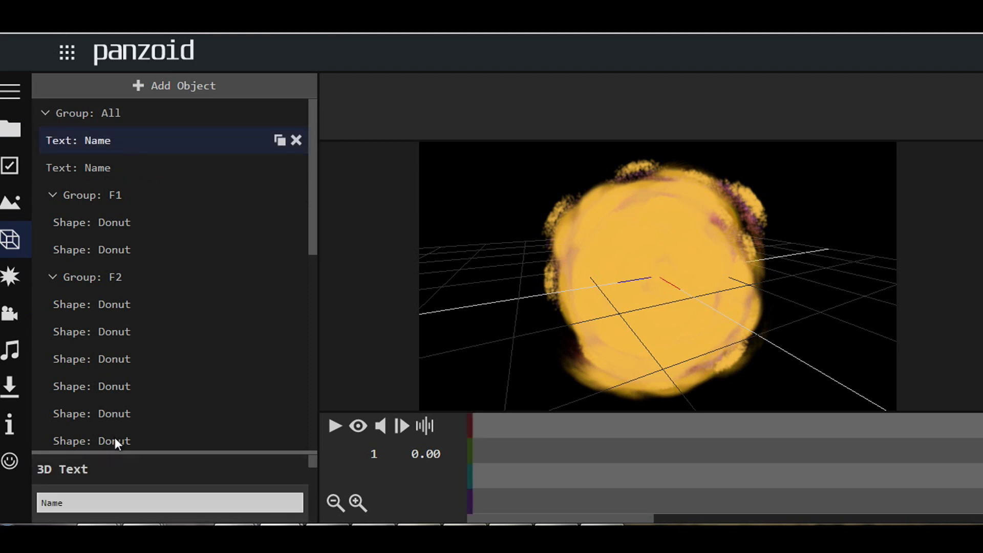
pyautogui.click(81, 501)
pyautogui.press('BackSpace')
pyautogui.press('BackSpace')
pyautogui.press('BackSpace')
pyautogui.press('BackSpace')
pyautogui.write('MIDNIGH')
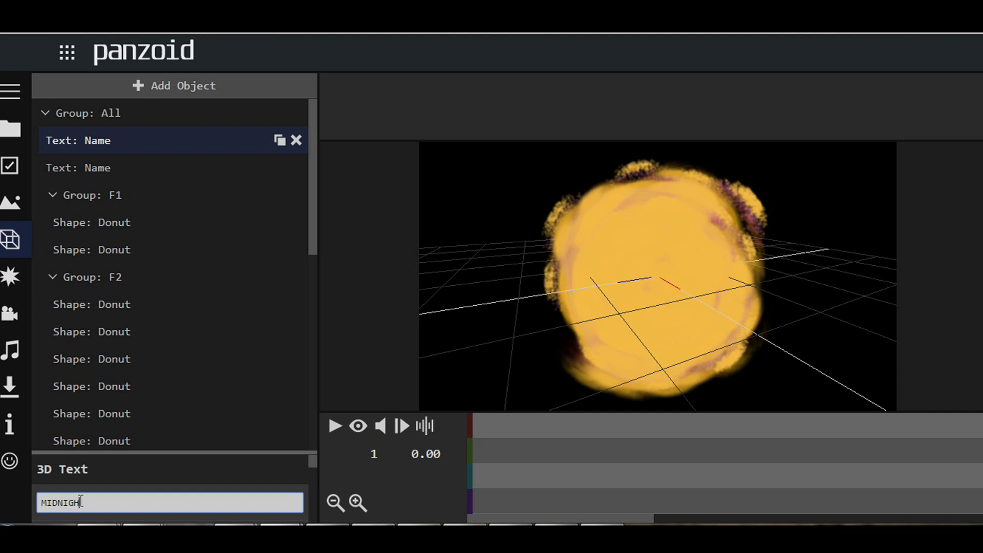
pyautogui.write('TMAN')
# - Replace the placeholder Name in both 3D text objects of Group: All with MIDNIGHTMAN
pyautogui.click(117, 168)
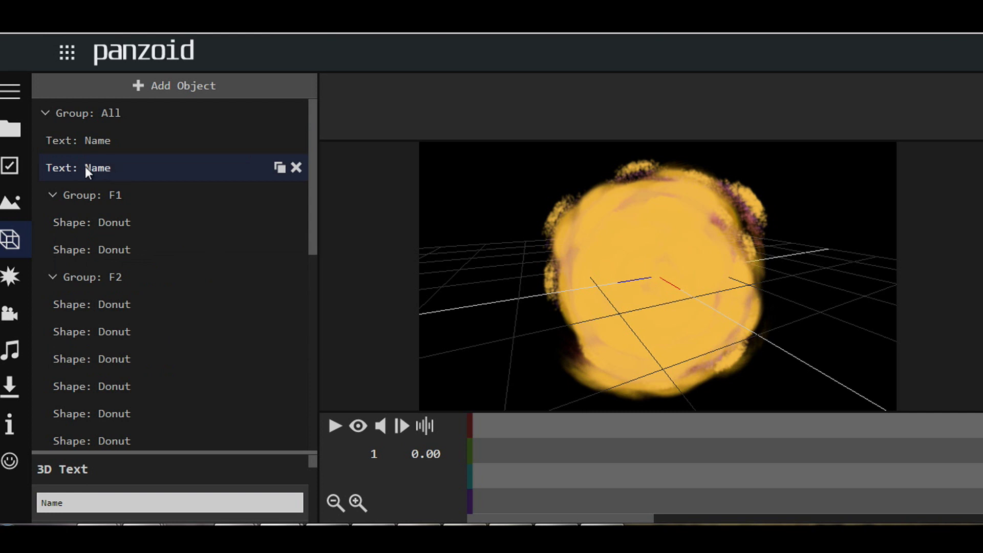
pyautogui.click(175, 136)
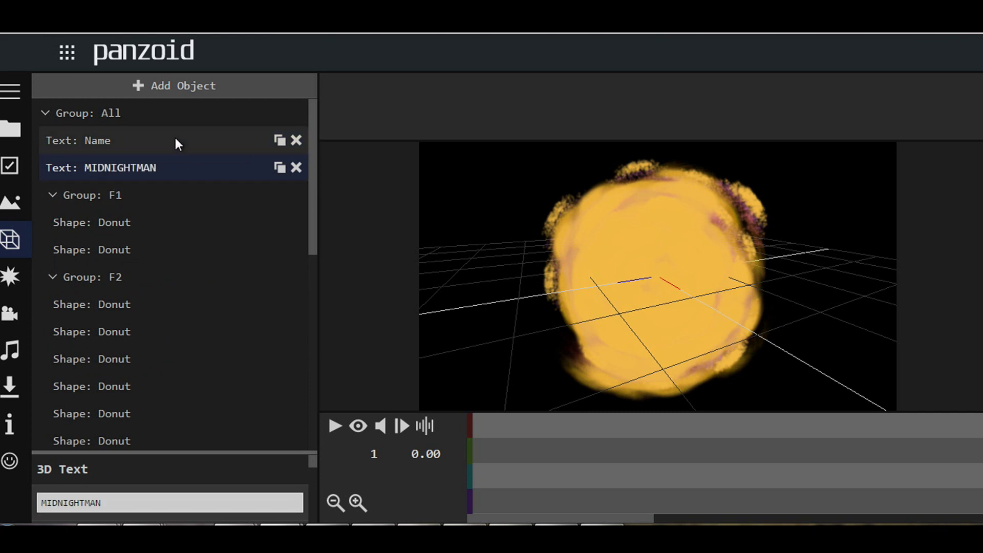
pyautogui.click(85, 504)
pyautogui.press('BackSpace')
pyautogui.press('BackSpace')
pyautogui.press('BackSpace')
pyautogui.press('BackSpace')
pyautogui.write('MIDNIGHTMAN')
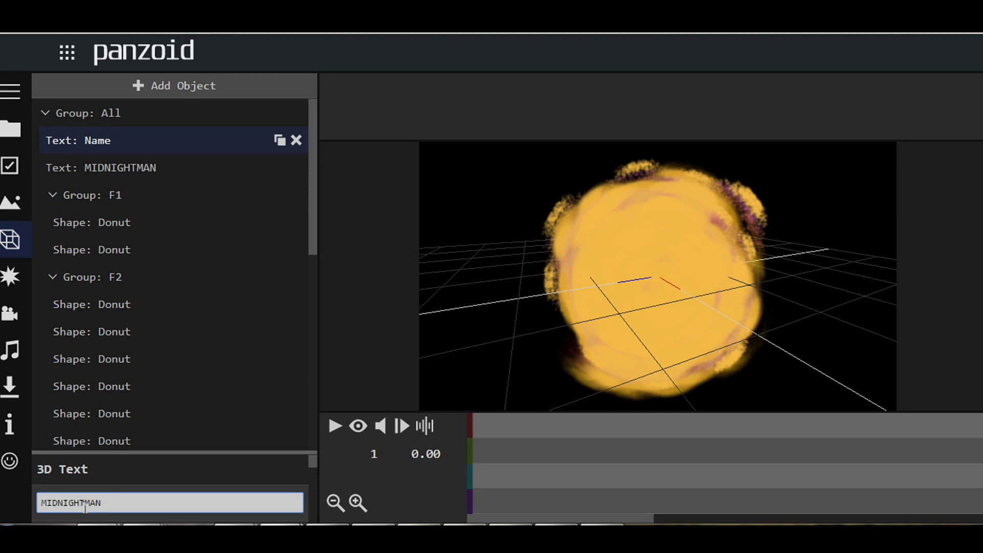
pyautogui.click(156, 479)
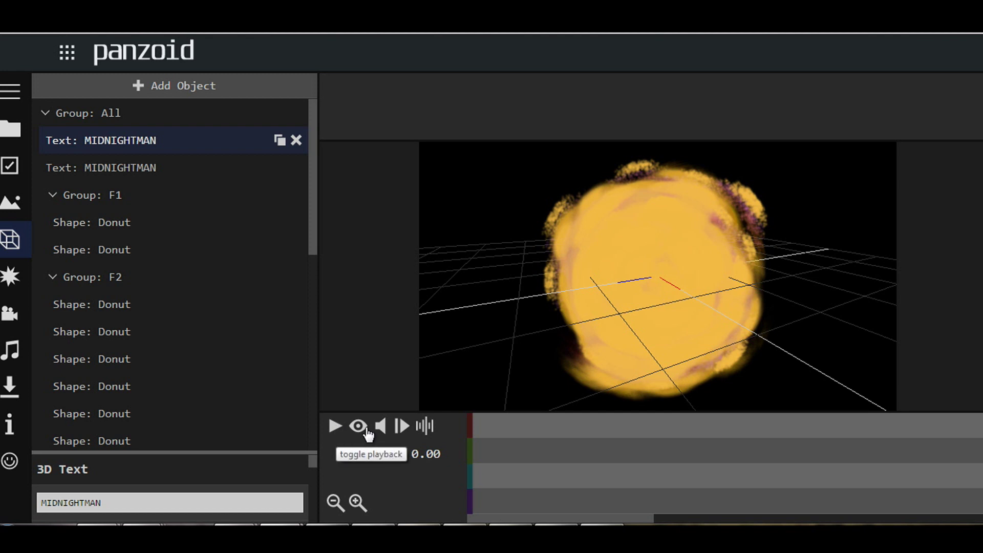
# - Play the customized intro in the preview, and look through the sample projects offered in Clipmaker
pyautogui.click(335, 429)
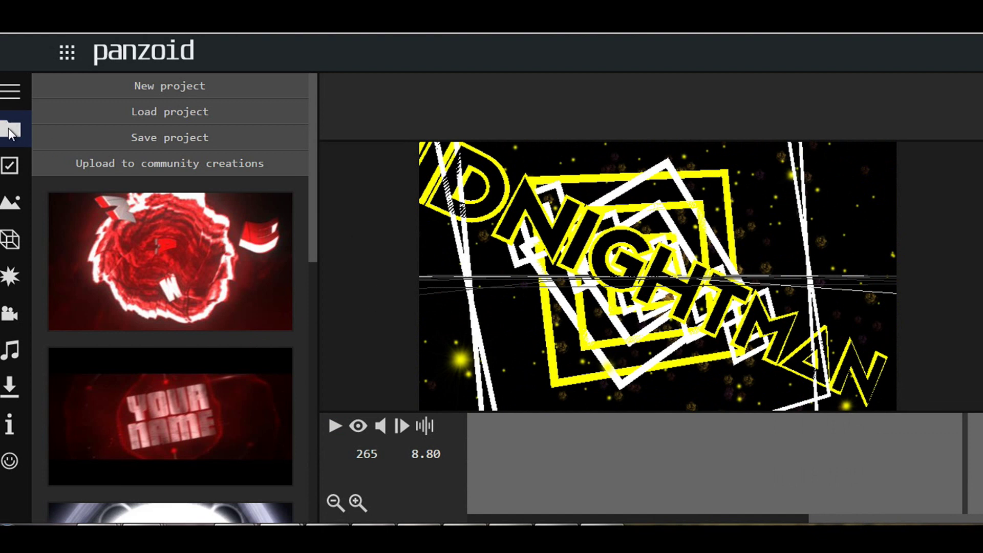
pyautogui.scroll(-8, 310, 138)
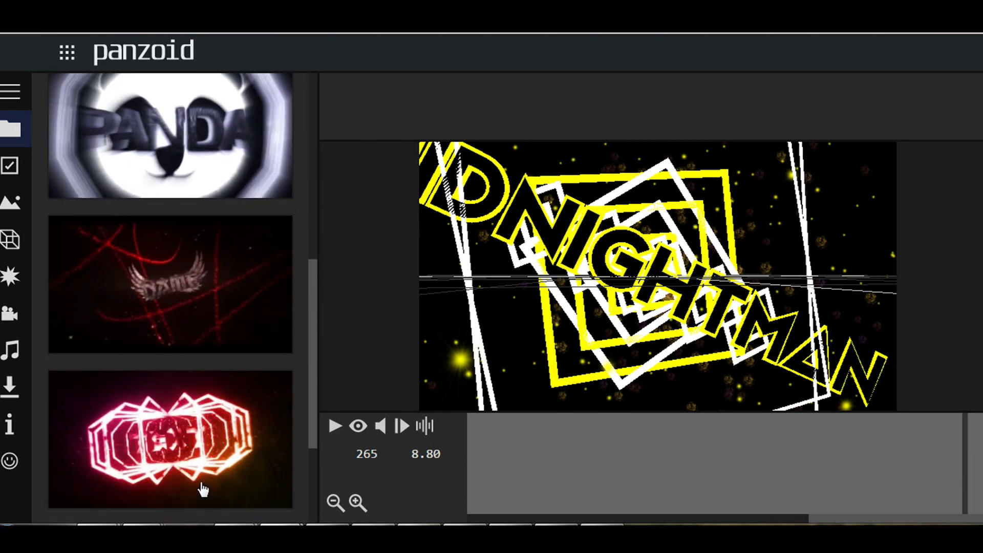
pyautogui.scroll(8, 187, 280)
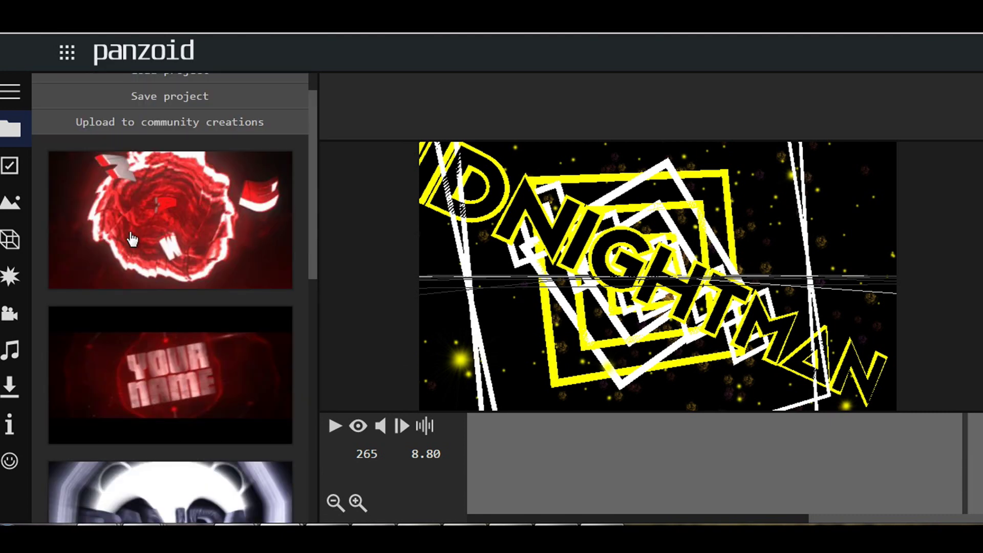
# - Render the intro in balanced mode in the .mkv (vp8/opus) format and download the finished video
pyautogui.click(20, 387)
pyautogui.click(214, 117)
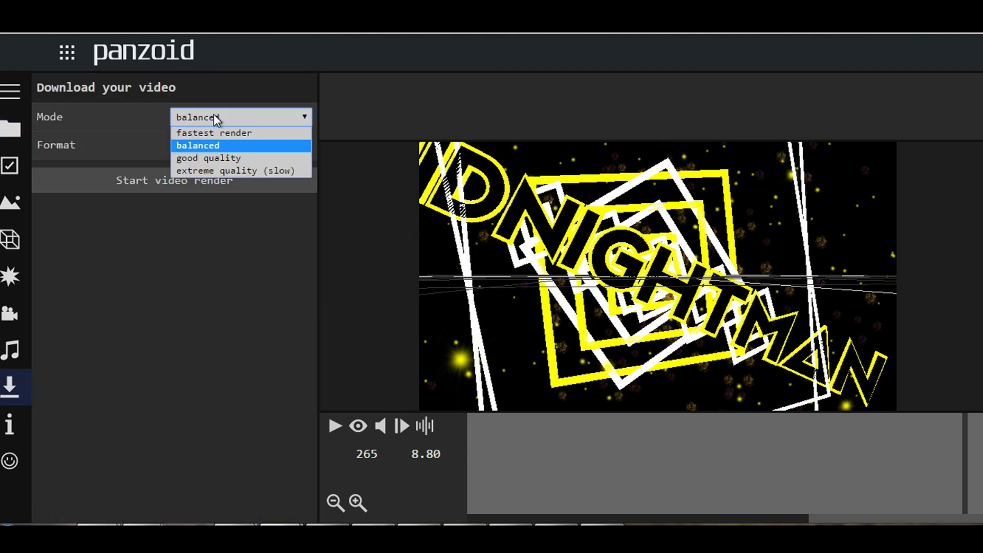
pyautogui.click(195, 116)
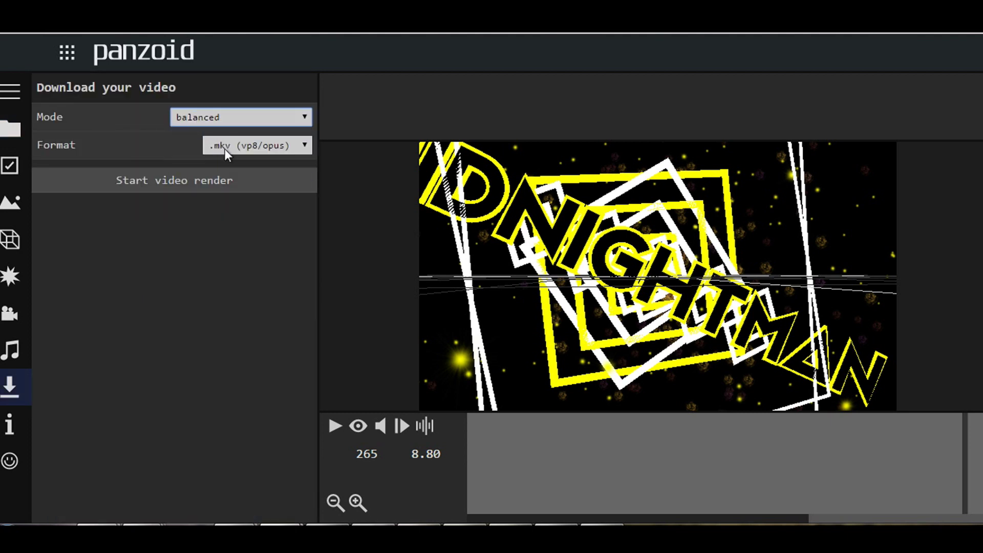
pyautogui.click(253, 147)
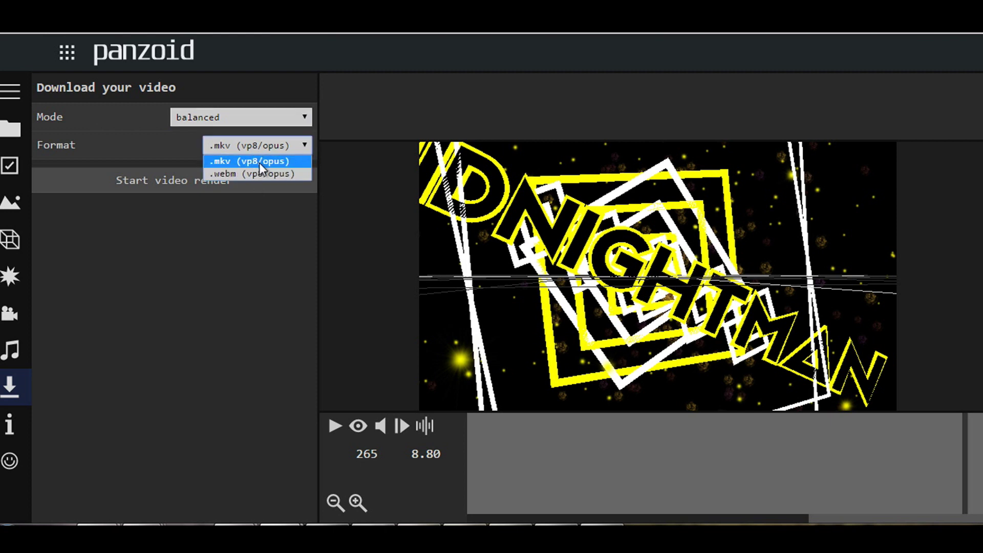
pyautogui.click(290, 162)
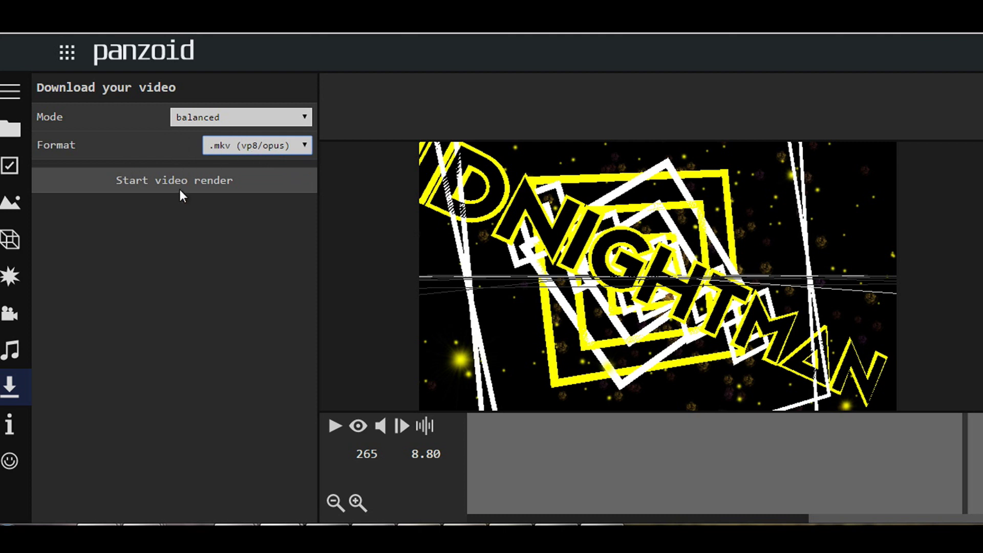
pyautogui.click(165, 182)
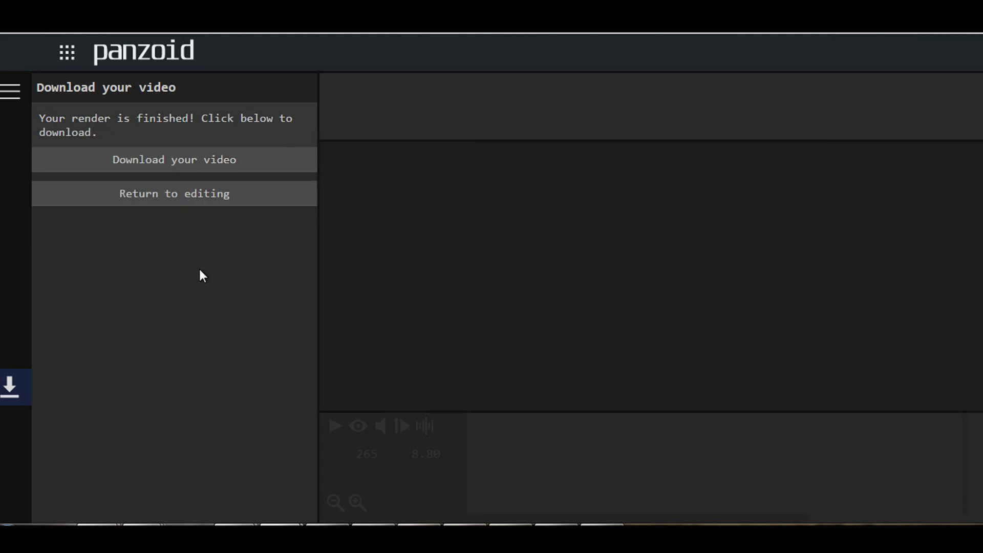
pyautogui.click(196, 164)
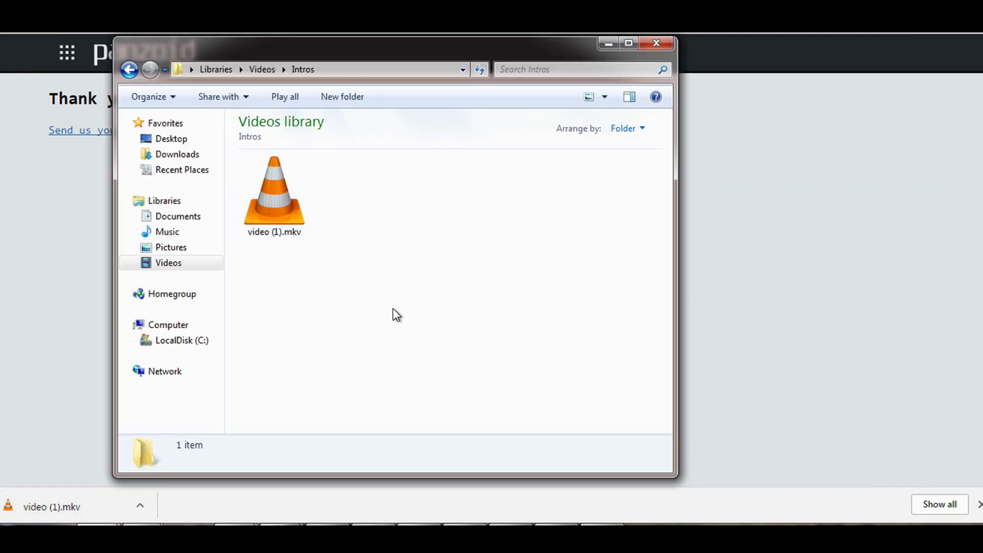
# - Play video (1).mkv from the Intros folder in VLC, then close the error dialog and the player
pyautogui.doubleClick(284, 211)
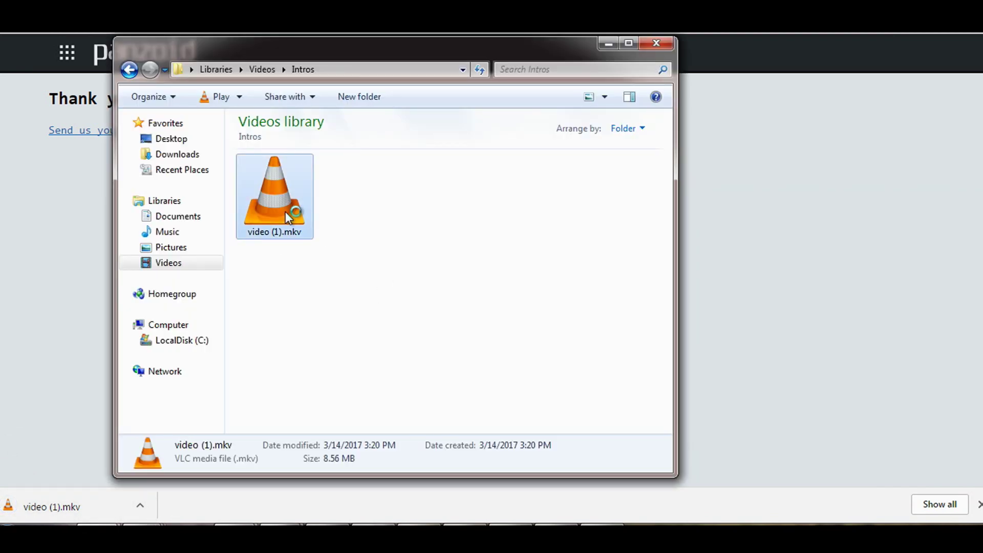
pyautogui.moveTo(721, 169); pyautogui.dragTo(635, 158)
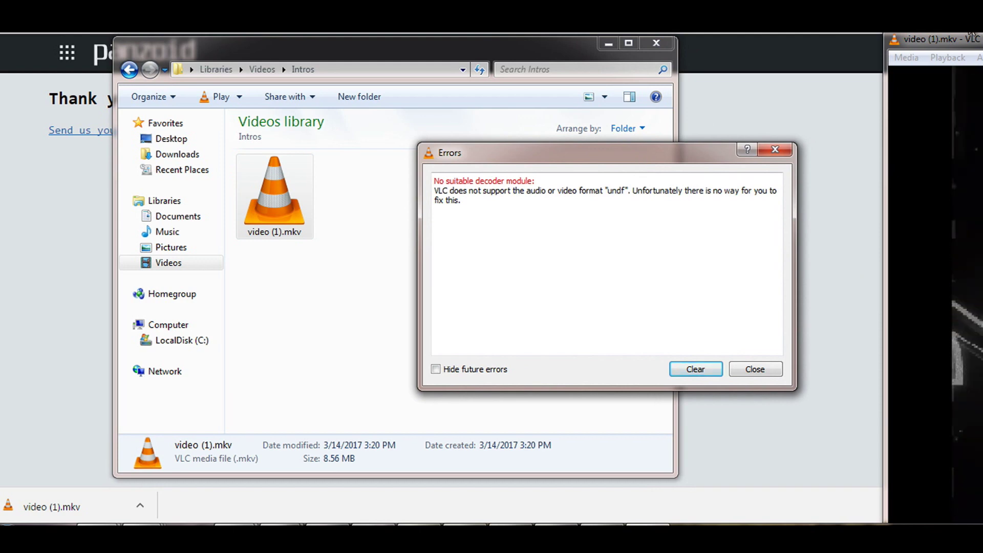
pyautogui.moveTo(965, 41); pyautogui.dragTo(125, 33)
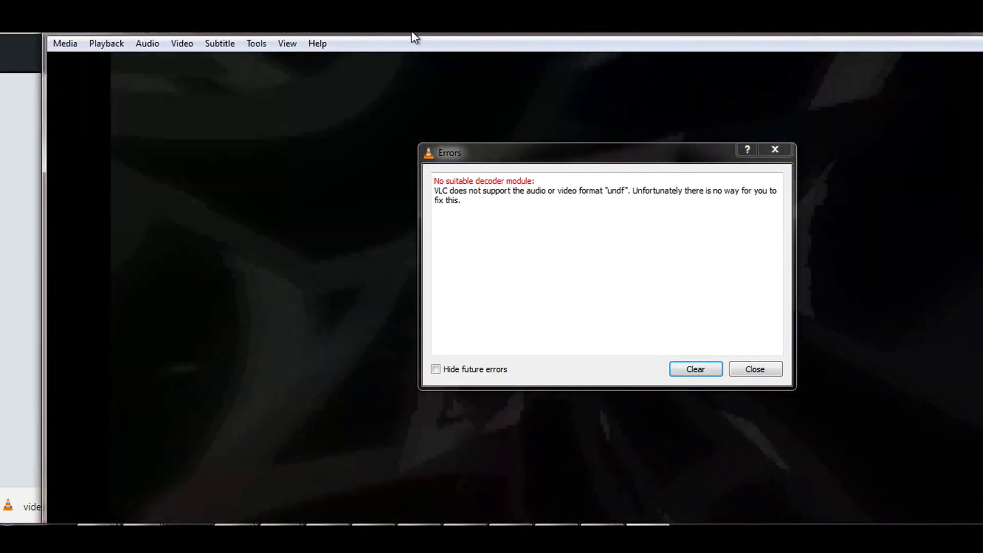
pyautogui.moveTo(724, 35); pyautogui.dragTo(604, 38)
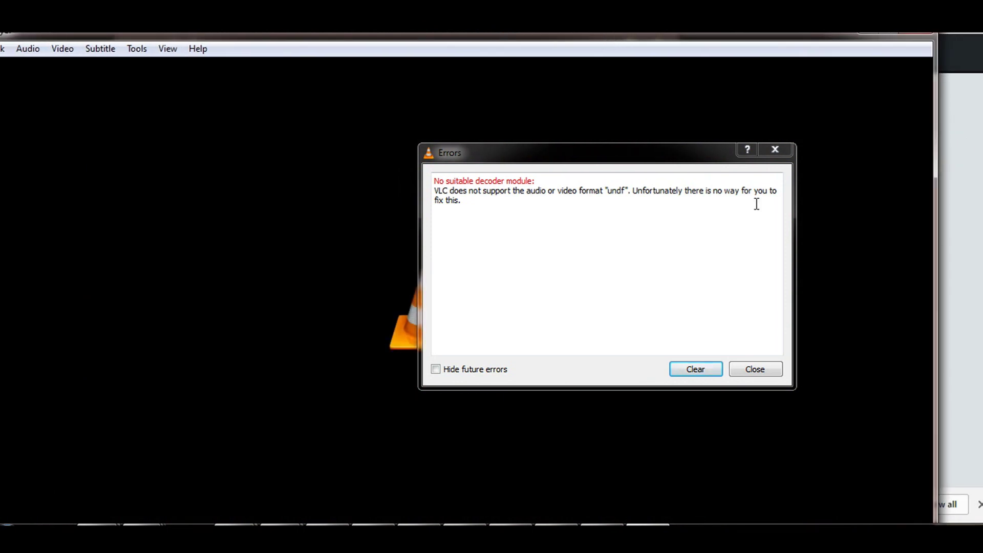
pyautogui.click(776, 150)
pyautogui.click(920, 32)
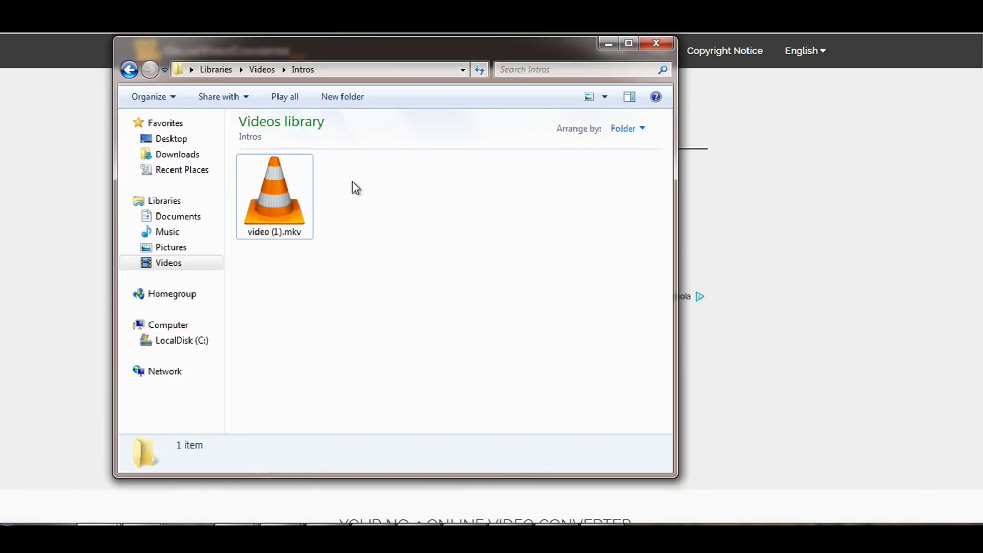
# - Add video (1).mkv from the Intros folder to OnlineVideoConverter and convert it to .mp4
pyautogui.moveTo(407, 54); pyautogui.dragTo(943, 145)
pyautogui.moveTo(838, 283); pyautogui.dragTo(417, 183)
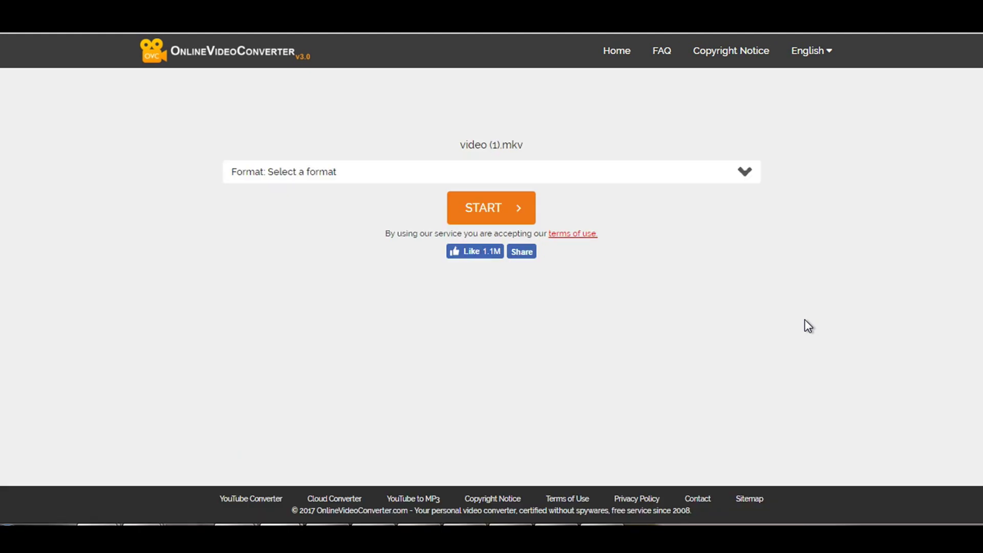
pyautogui.click(747, 174)
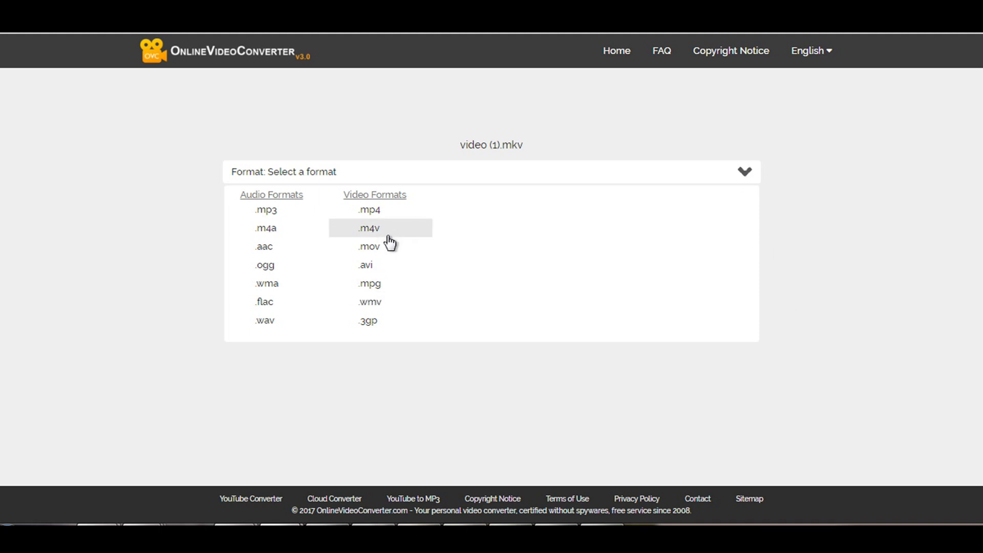
pyautogui.click(381, 211)
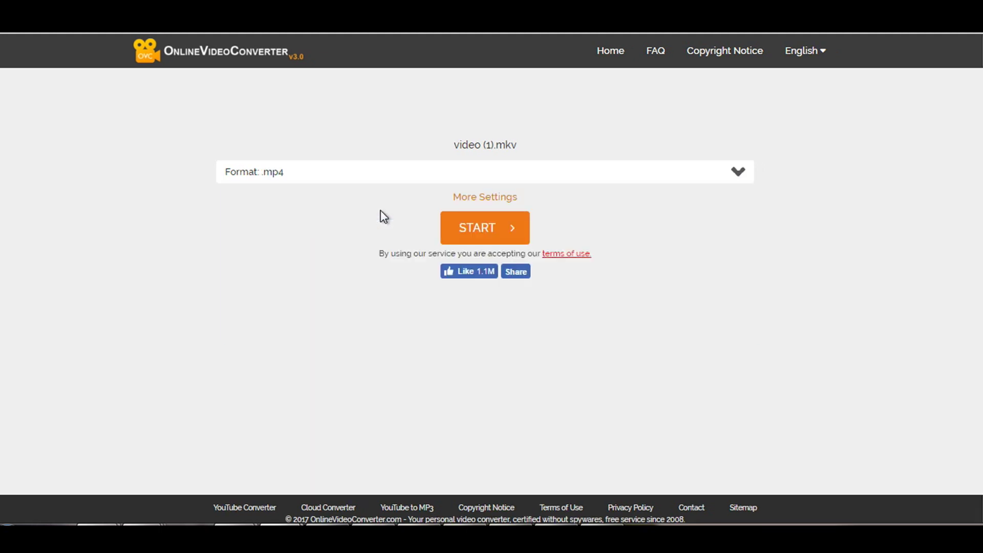
pyautogui.click(499, 227)
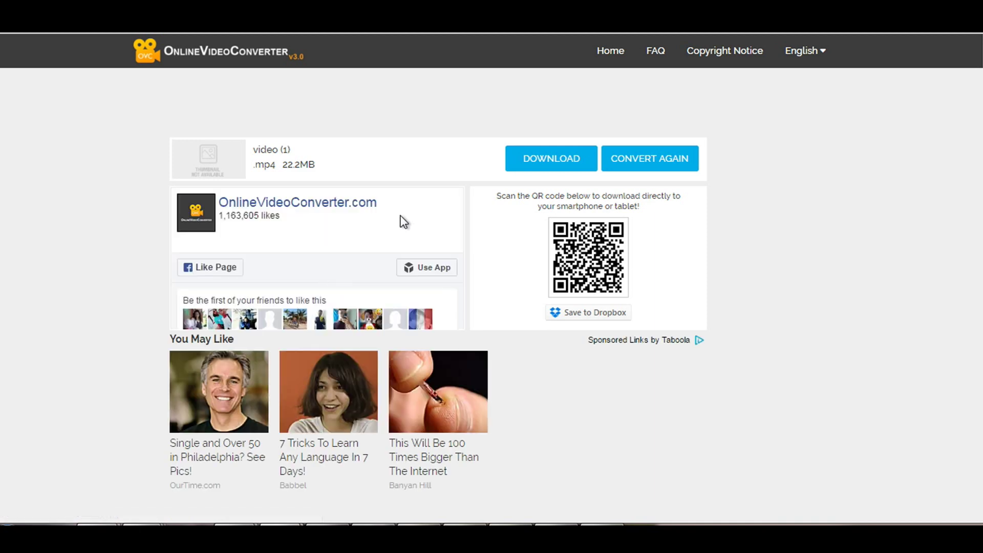
# - Download the converted video (1).mp4 and open it from the Intros folder for playback
pyautogui.click(568, 160)
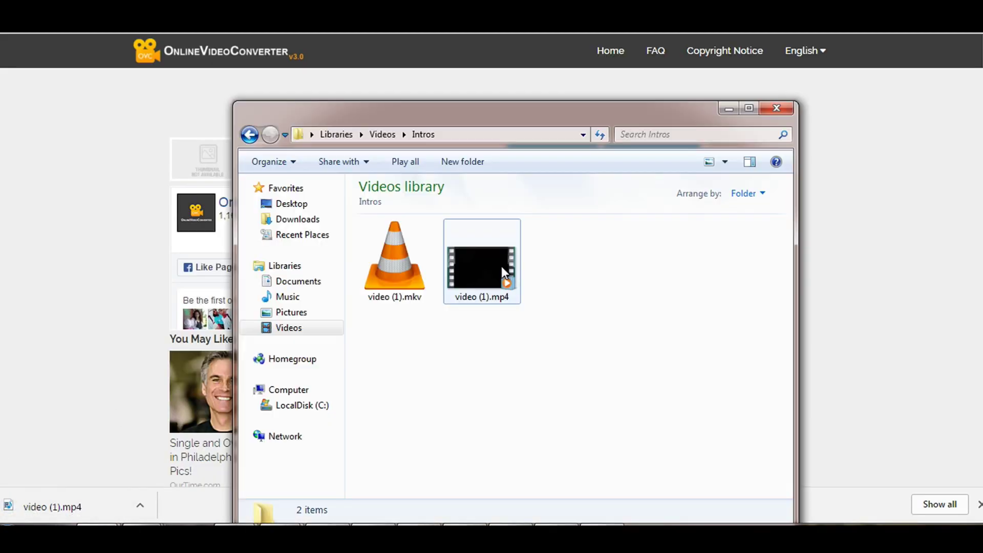
pyautogui.click(501, 266)
pyautogui.click(485, 362)
pyautogui.doubleClick(479, 289)
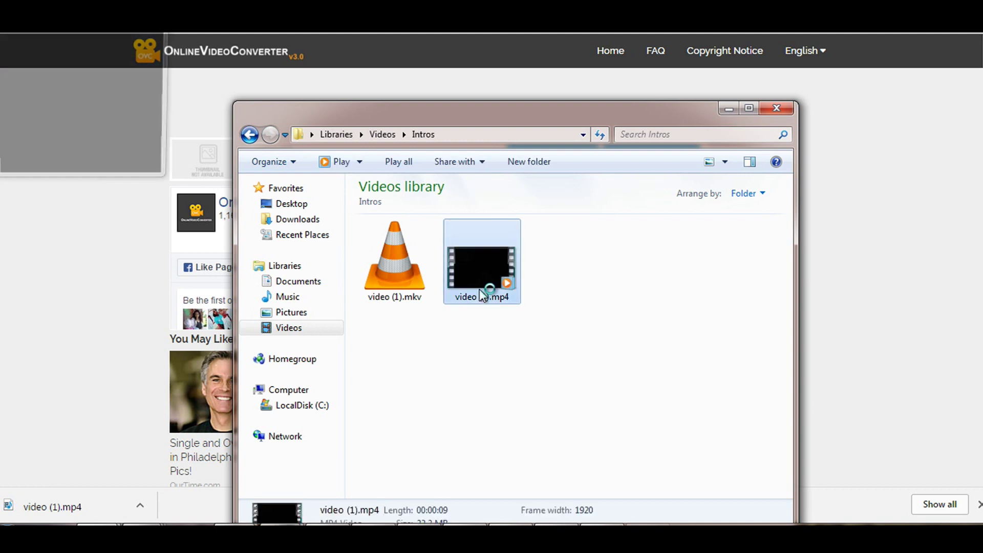